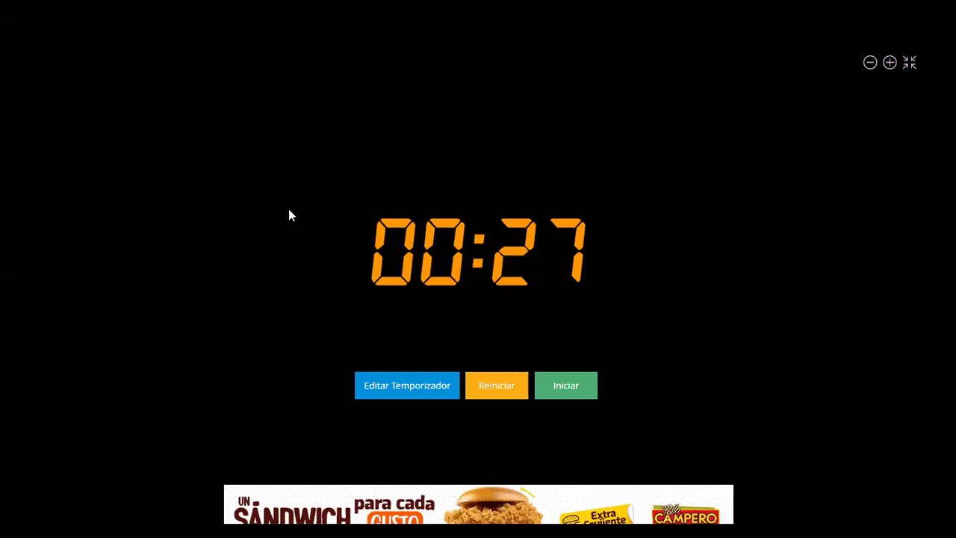
- Exit the full-screen timer, close its page, and go to the final exam's A. Listening exercise
{"action": "left_click", "coordinate": [911, 66]}
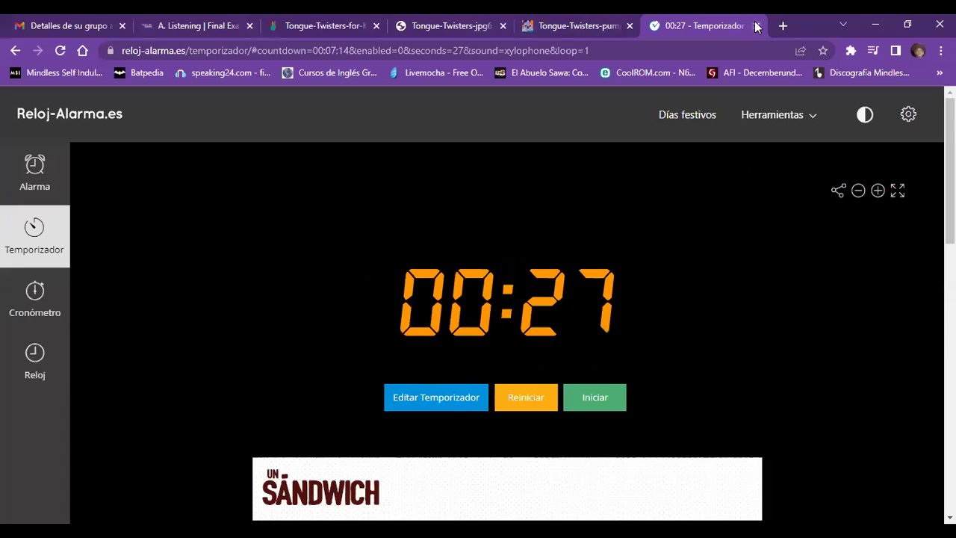
{"action": "left_click", "coordinate": [759, 26]}
{"action": "left_click", "coordinate": [203, 25]}
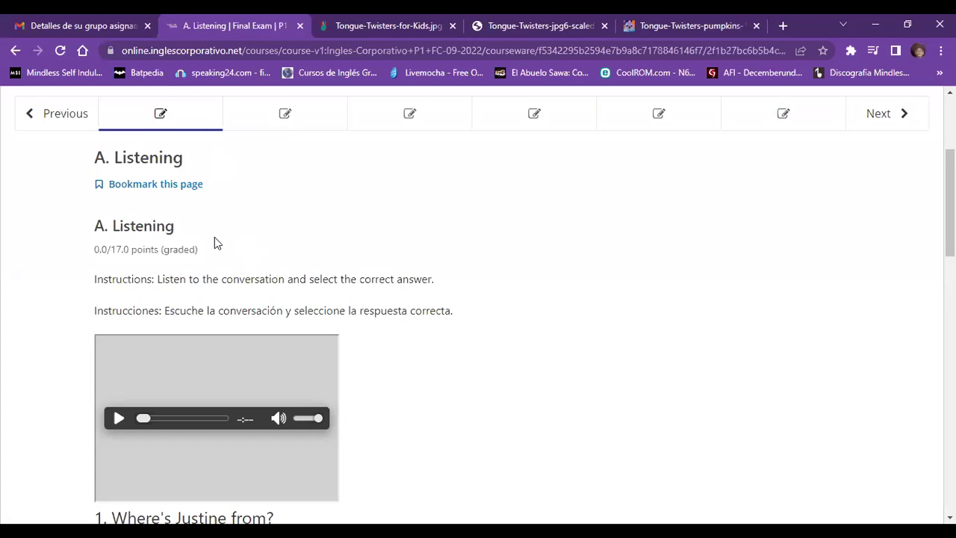
{"action": "scroll", "coordinate": [214, 237], "scroll_direction": "up", "scroll_amount": 1}
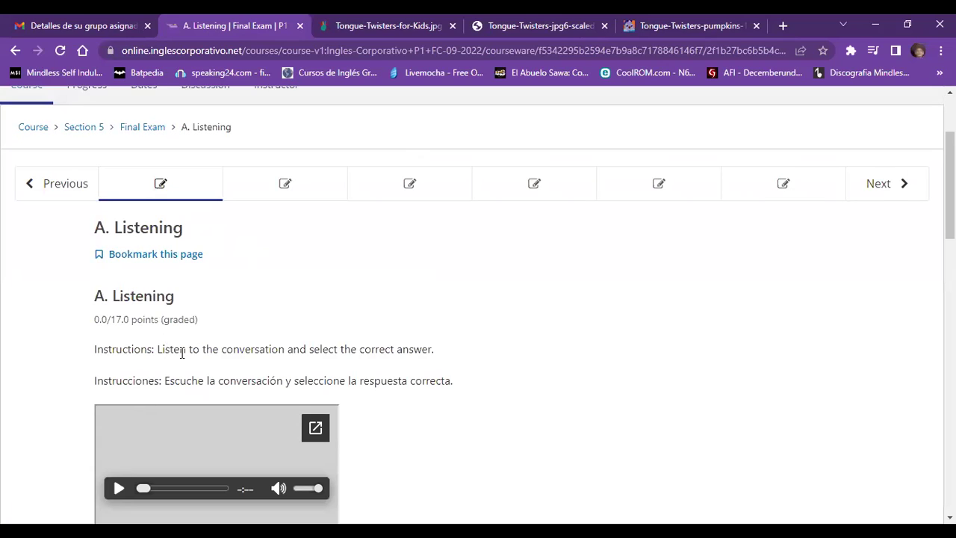
{"action": "scroll", "coordinate": [199, 438], "scroll_direction": "down", "scroll_amount": 1}
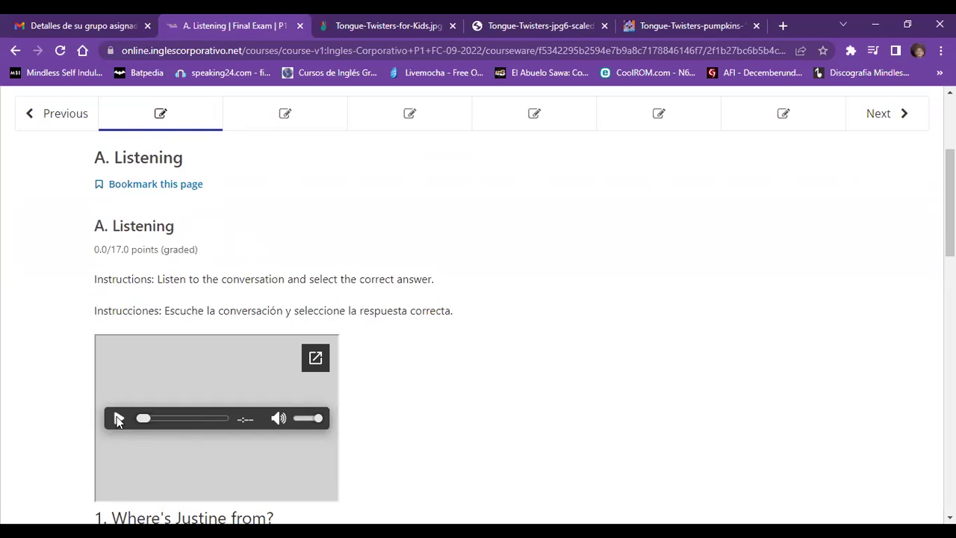
- Open the exercise's audio file in its own page and close the three Tongue-Twisters image pages
{"action": "left_click", "coordinate": [315, 363]}
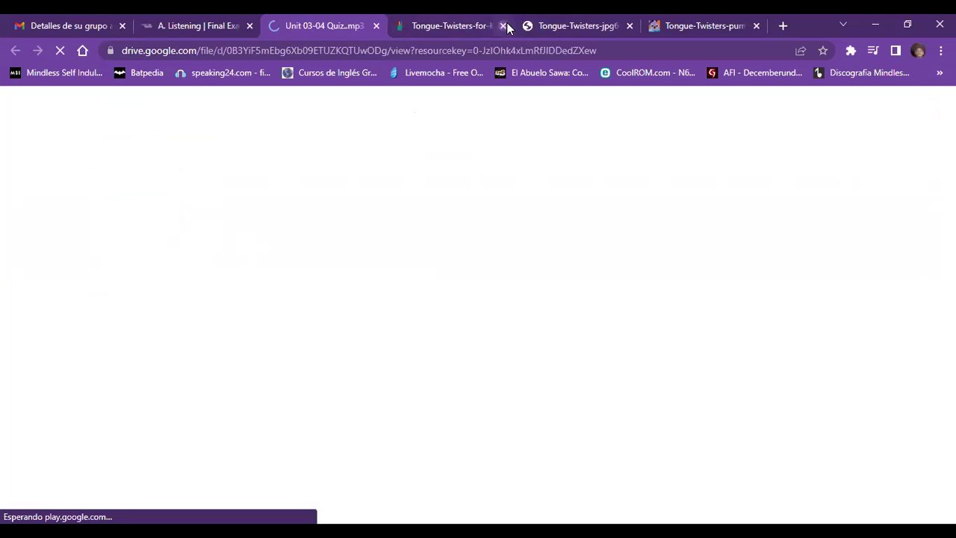
{"action": "left_click", "coordinate": [503, 25]}
{"action": "left_click", "coordinate": [506, 25]}
{"action": "left_click", "coordinate": [505, 25]}
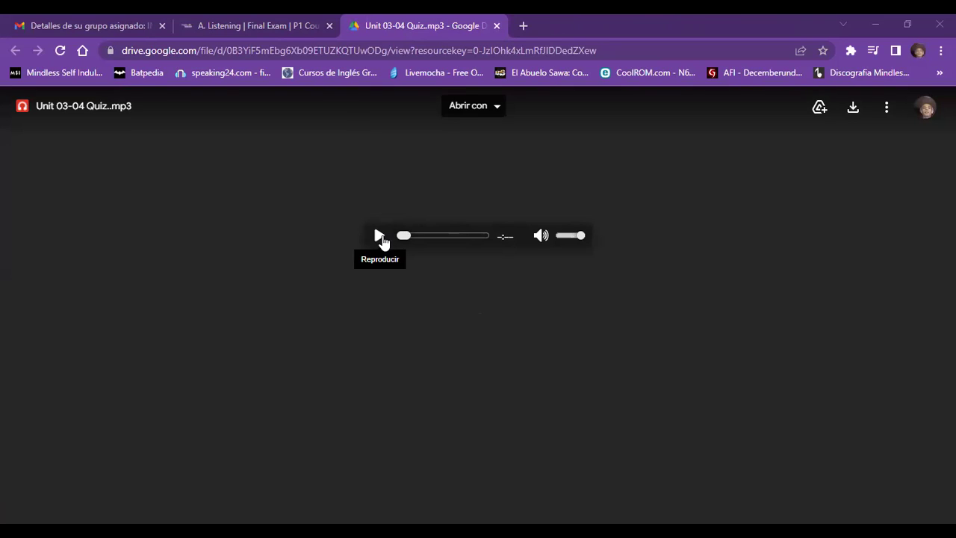
- Play the Unit 03-04 Quiz audio and return to the first question of the A. Listening exercise
{"action": "left_click", "coordinate": [379, 237]}
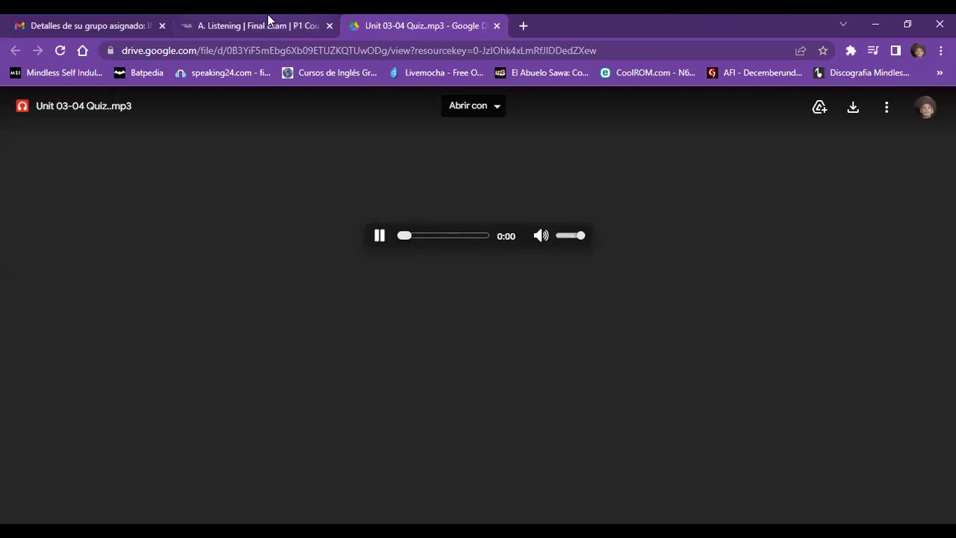
{"action": "left_click", "coordinate": [270, 22]}
{"action": "scroll", "coordinate": [295, 275], "scroll_direction": "down", "scroll_amount": 2}
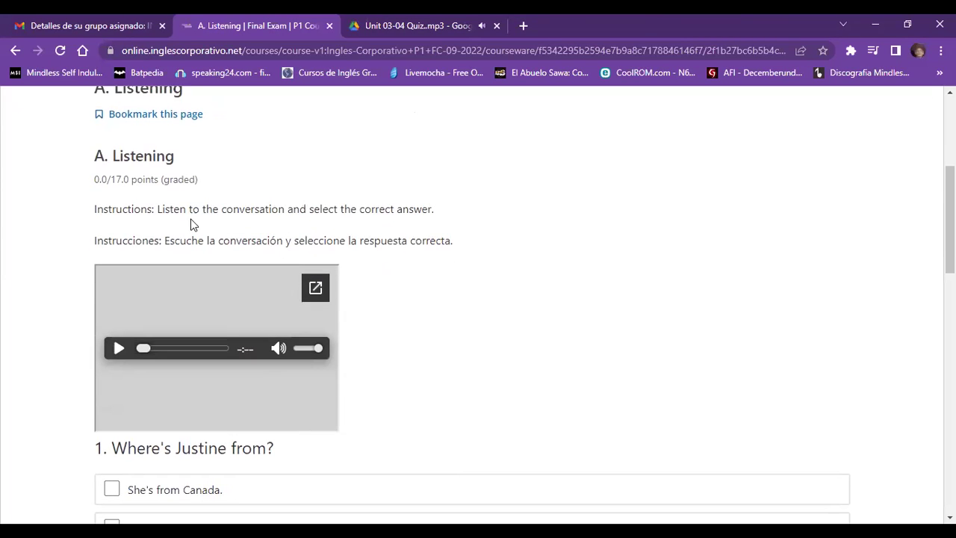
{"action": "scroll", "coordinate": [224, 214], "scroll_direction": "down", "scroll_amount": 3}
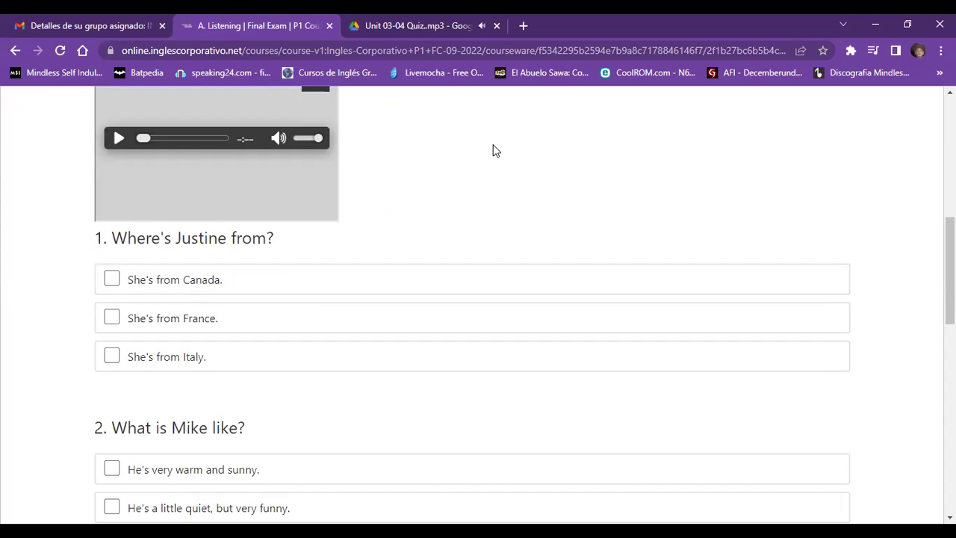
- Answer question 1 with "She's from Canada." and question 2 with "He's a little quiet, but very funny."
{"action": "left_click", "coordinate": [294, 290]}
{"action": "scroll", "coordinate": [82, 331], "scroll_direction": "down", "scroll_amount": 3}
{"action": "scroll", "coordinate": [82, 326], "scroll_direction": "down", "scroll_amount": 1}
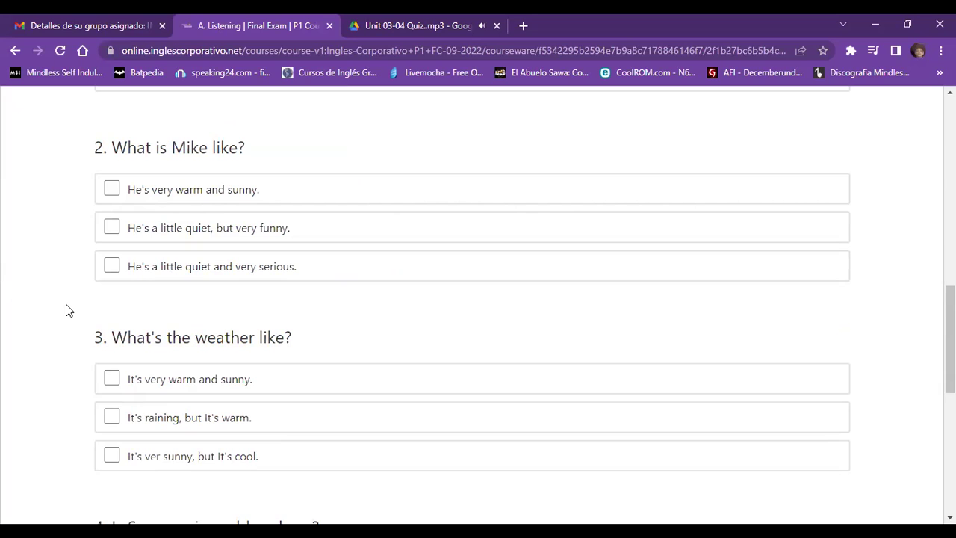
{"action": "left_click", "coordinate": [221, 224]}
- Answer question 3 about the weather with only "It's raining, but It's warm." selected
{"action": "scroll", "coordinate": [22, 358], "scroll_direction": "down", "scroll_amount": 3}
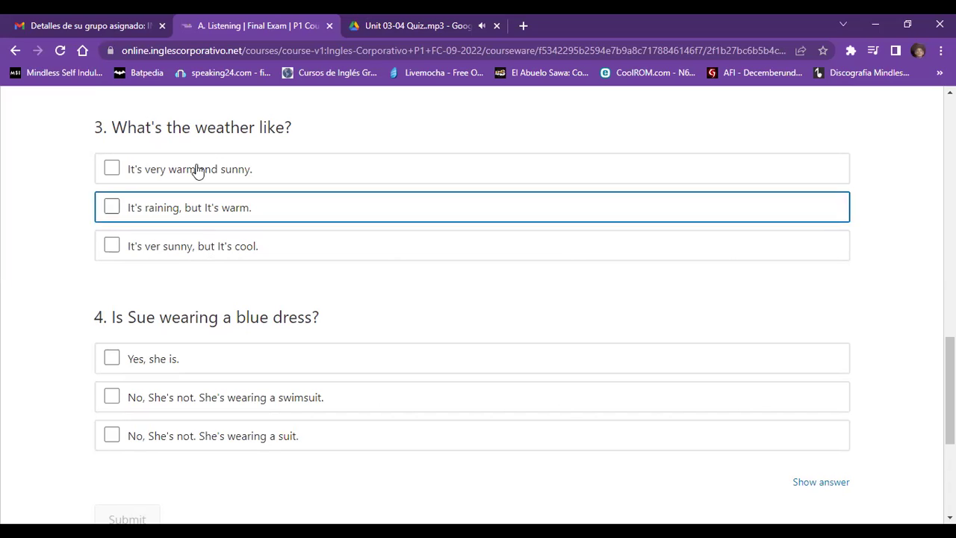
{"action": "left_click", "coordinate": [245, 172]}
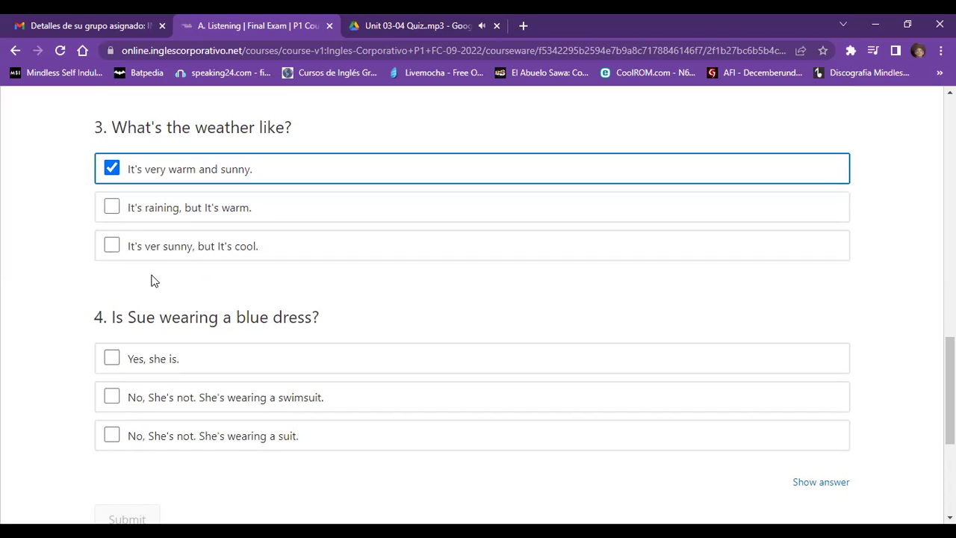
{"action": "left_click", "coordinate": [274, 211]}
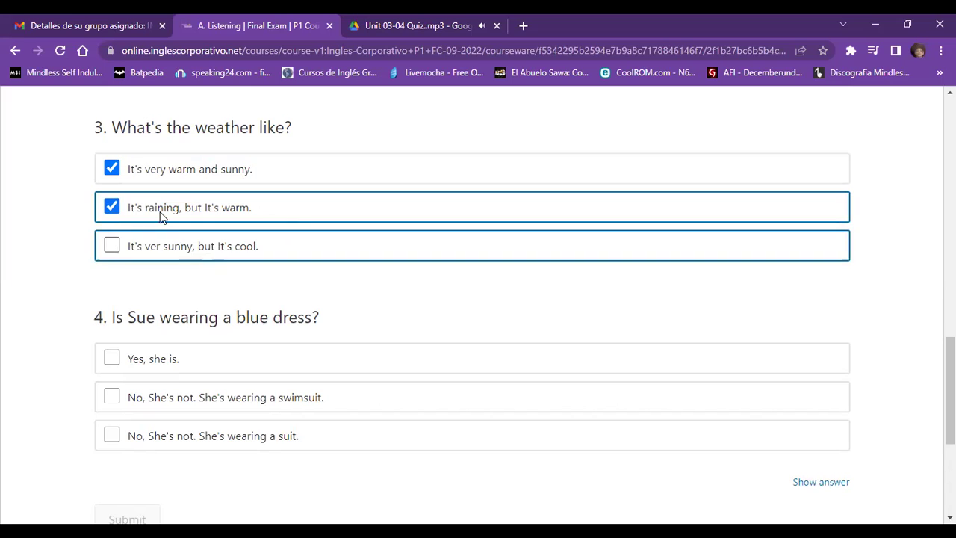
{"action": "left_click", "coordinate": [144, 179]}
- Answer question 4 about the blue dress with "Yes, she is." and submit the listening exercise
{"action": "scroll", "coordinate": [78, 358], "scroll_direction": "down", "scroll_amount": 2}
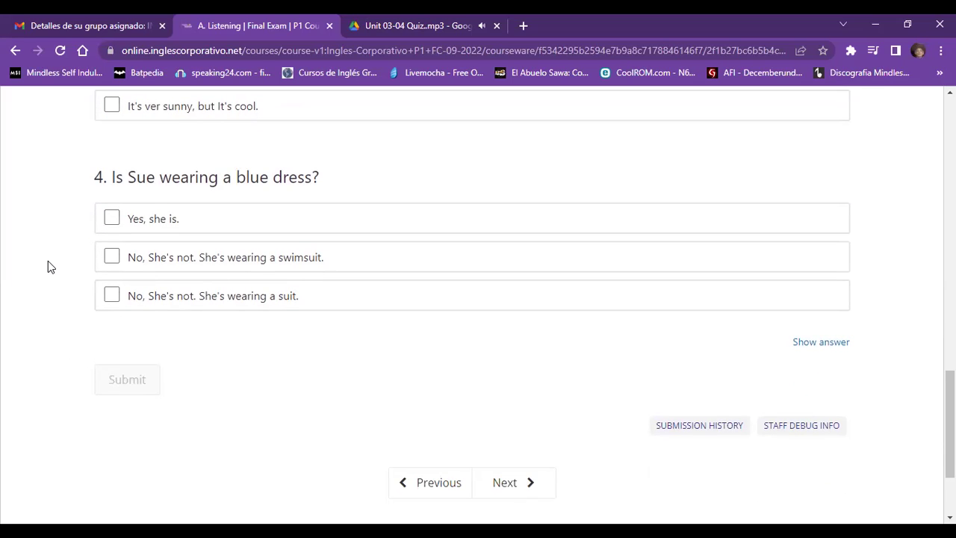
{"action": "scroll", "coordinate": [48, 262], "scroll_direction": "up", "scroll_amount": 1}
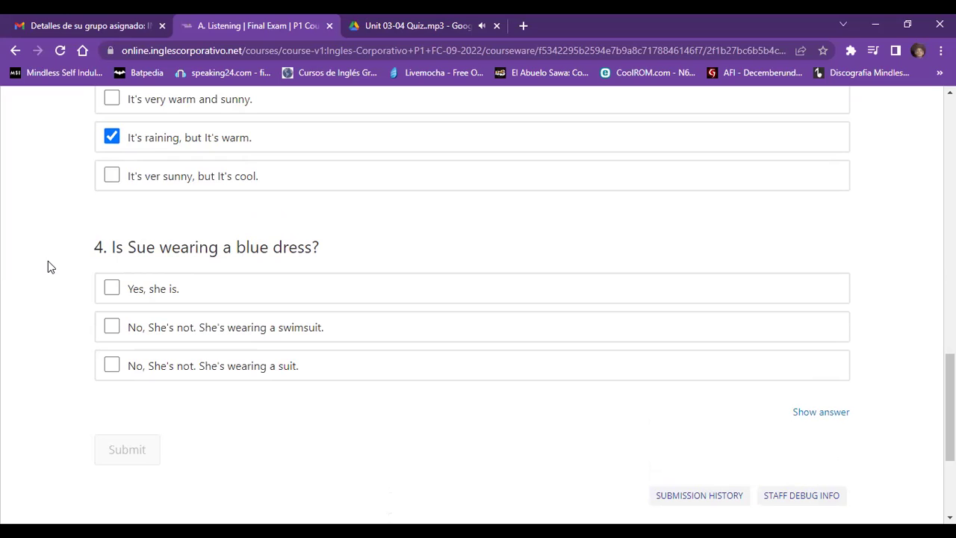
{"action": "left_click", "coordinate": [302, 382]}
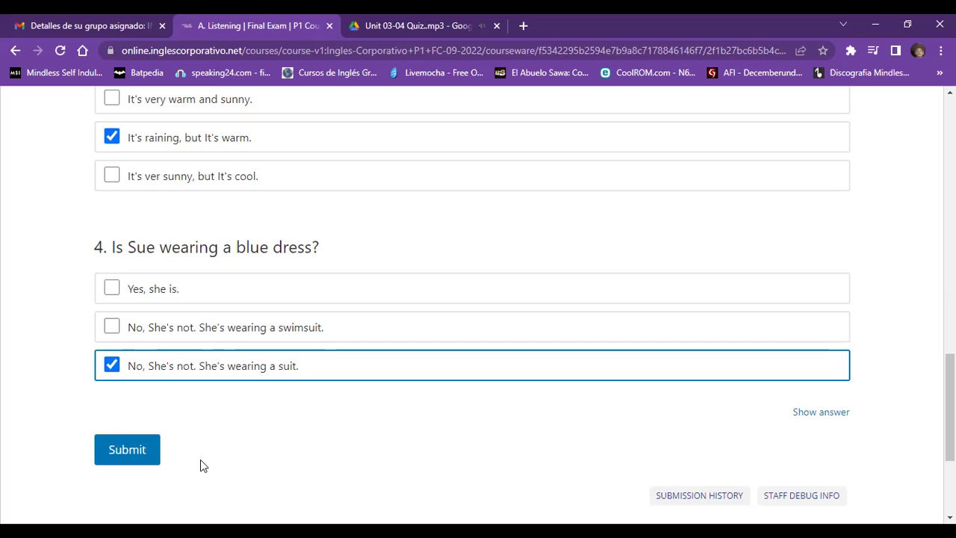
{"action": "left_click", "coordinate": [121, 367]}
{"action": "left_click", "coordinate": [118, 288]}
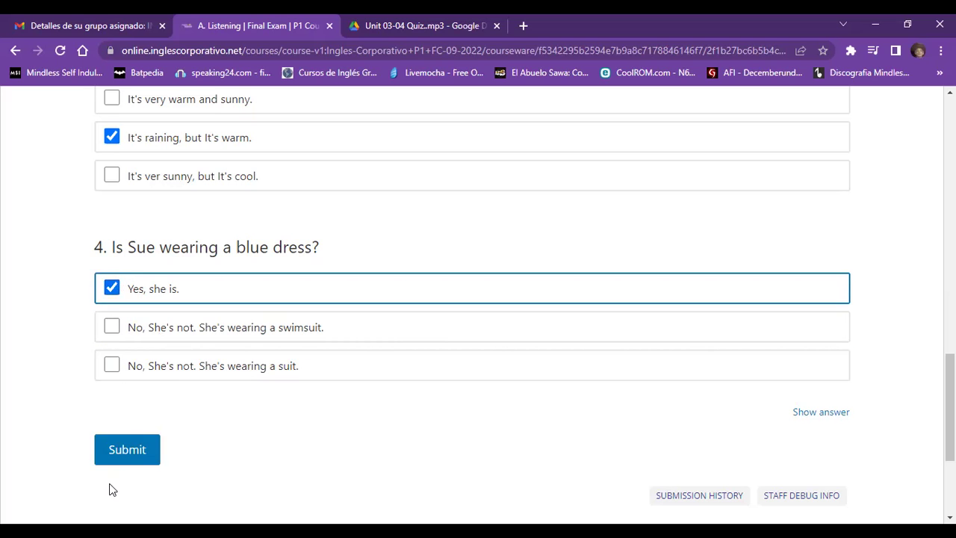
{"action": "left_click", "coordinate": [153, 449]}
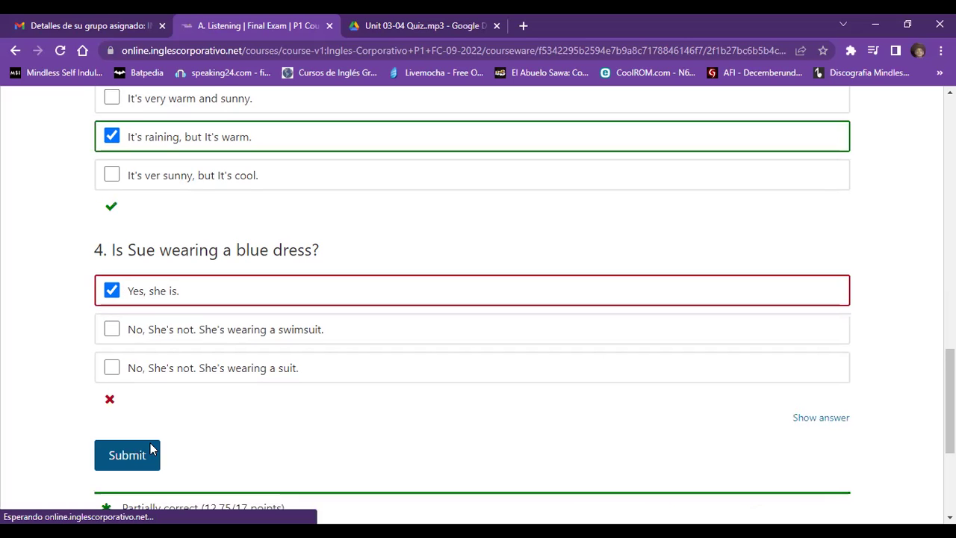
- Change the answer to question 4 to "No, She's not. She's wearing a suit." and resubmit the exercise
{"action": "left_click", "coordinate": [118, 366]}
{"action": "left_click", "coordinate": [113, 292]}
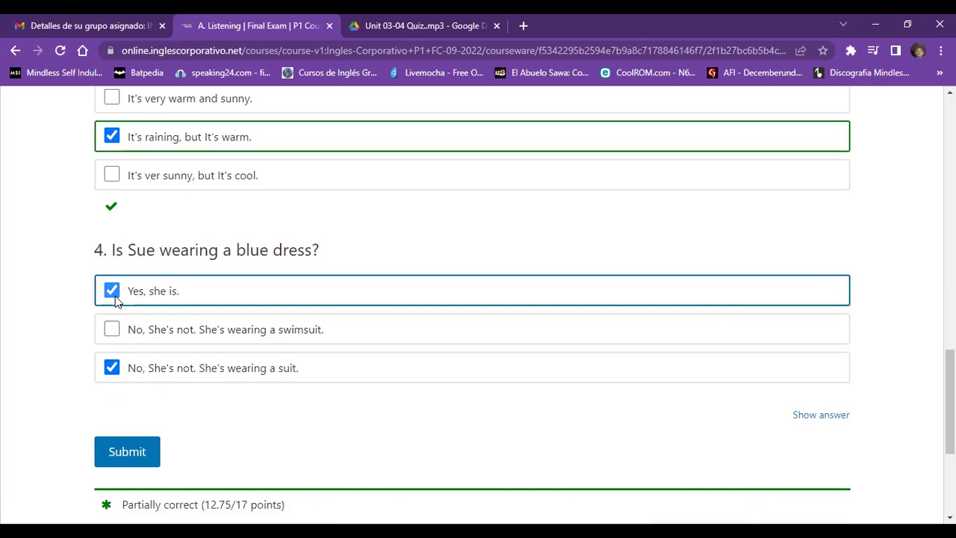
{"action": "left_click", "coordinate": [141, 456]}
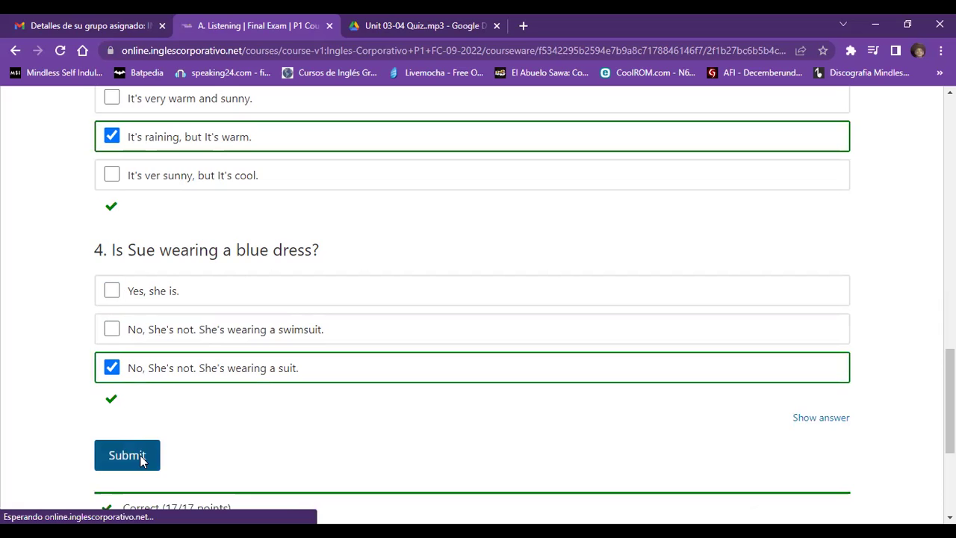
- Review the score and the marking of all four answers in the A. Listening exercise
{"action": "scroll", "coordinate": [70, 435], "scroll_direction": "up", "scroll_amount": 15}
{"action": "scroll", "coordinate": [70, 438], "scroll_direction": "down", "scroll_amount": 10}
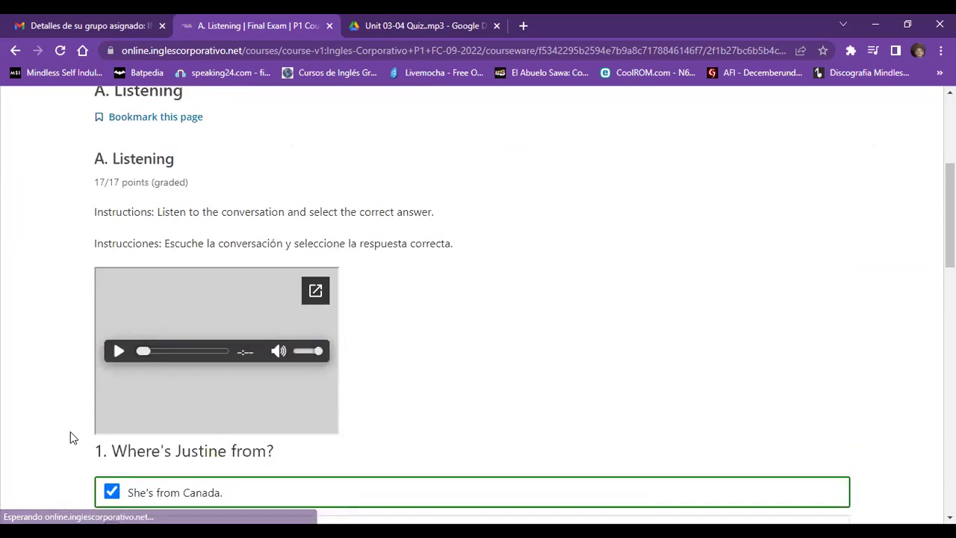
{"action": "scroll", "coordinate": [69, 431], "scroll_direction": "down", "scroll_amount": 4}
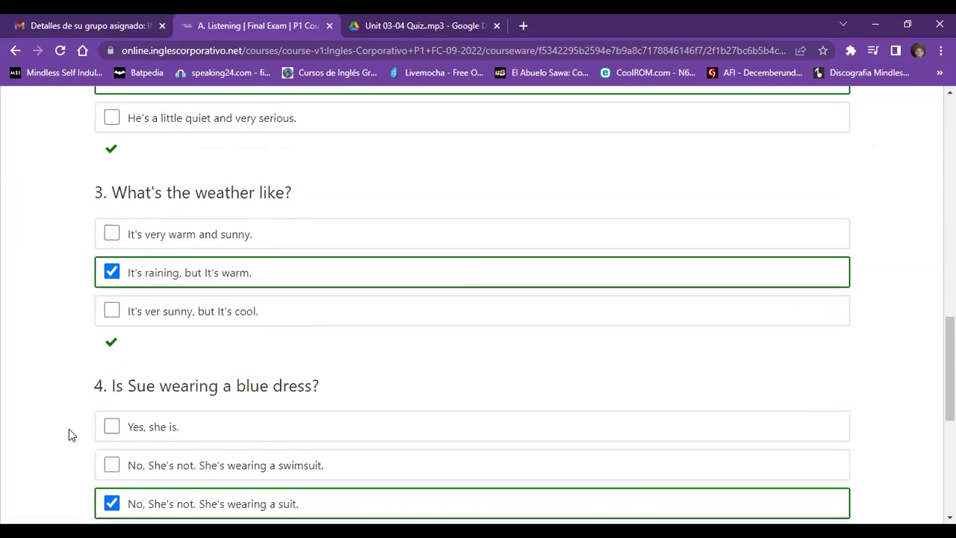
{"action": "scroll", "coordinate": [69, 430], "scroll_direction": "up", "scroll_amount": 1}
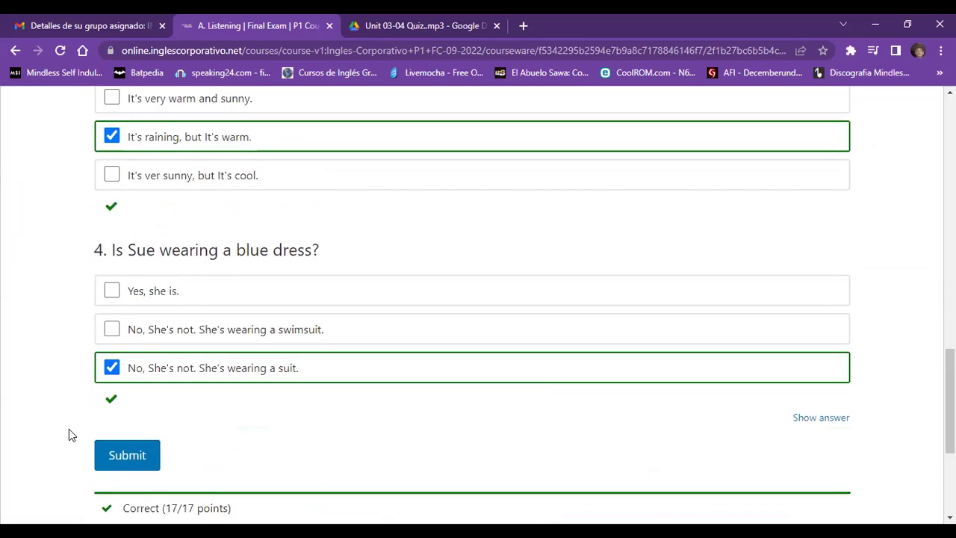
{"action": "scroll", "coordinate": [68, 428], "scroll_direction": "up", "scroll_amount": 1}
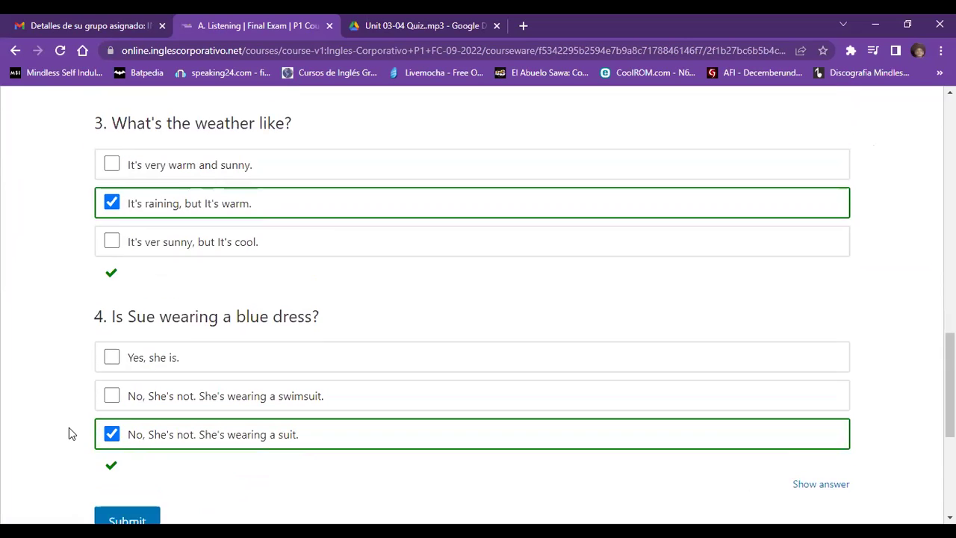
{"action": "scroll", "coordinate": [68, 423], "scroll_direction": "up", "scroll_amount": 1}
{"action": "scroll", "coordinate": [68, 423], "scroll_direction": "up", "scroll_amount": 2}
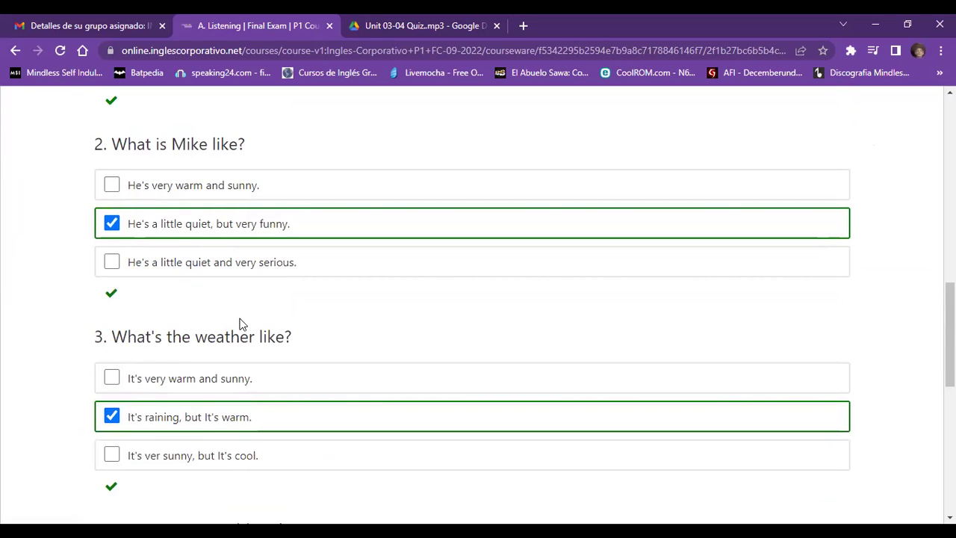
{"action": "scroll", "coordinate": [324, 295], "scroll_direction": "up", "scroll_amount": 4}
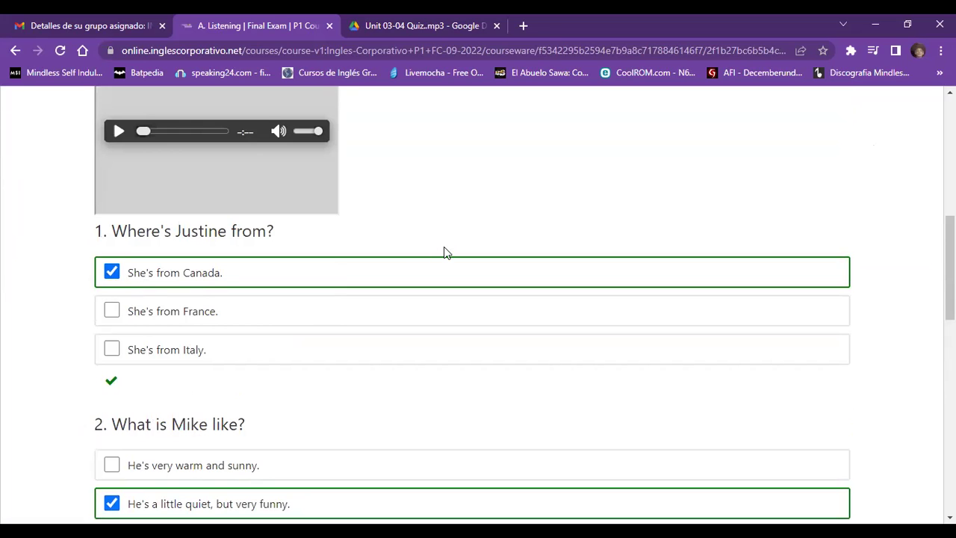
{"action": "scroll", "coordinate": [493, 203], "scroll_direction": "up", "scroll_amount": 6}
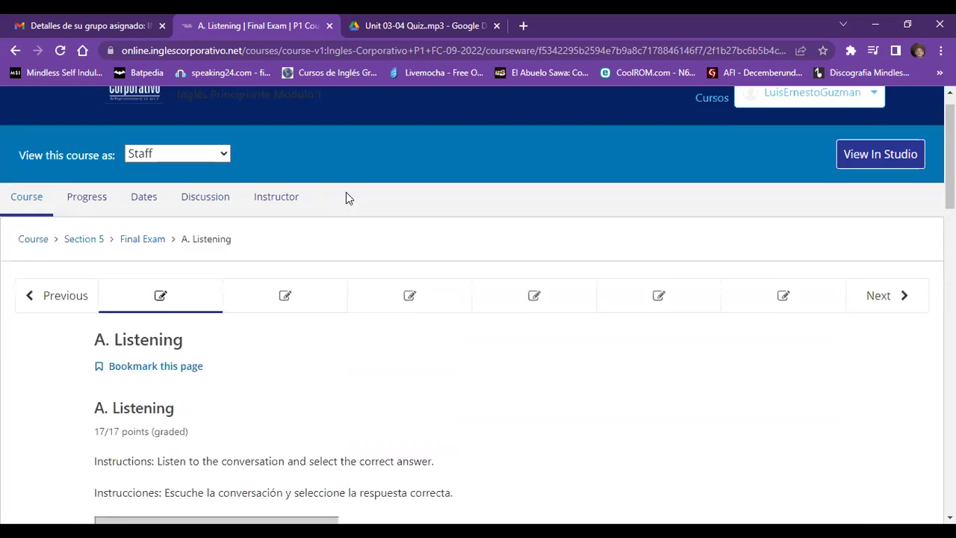
- Open exercise B, "Read the answers. Then write the questions", and go to its five blank items
{"action": "left_click", "coordinate": [300, 283]}
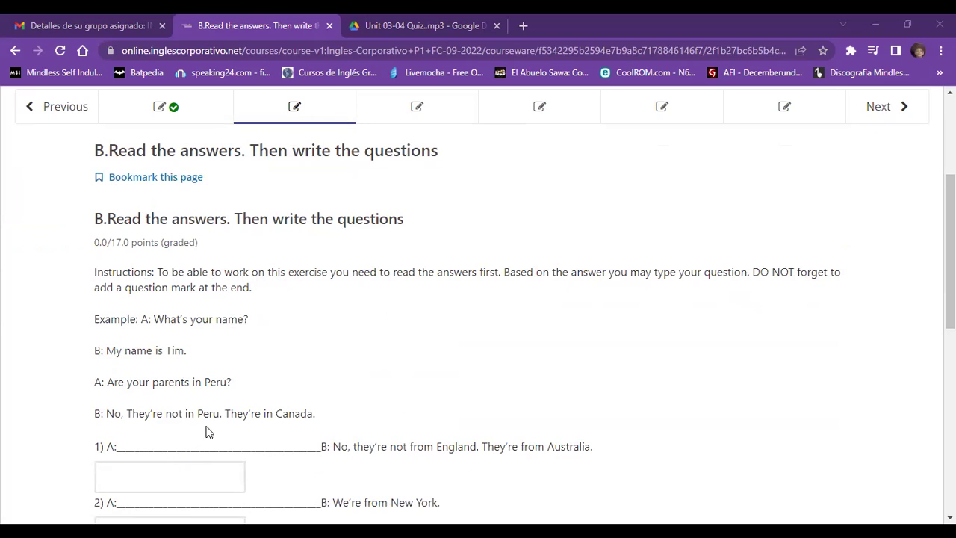
{"action": "scroll", "coordinate": [337, 387], "scroll_direction": "down", "scroll_amount": 2}
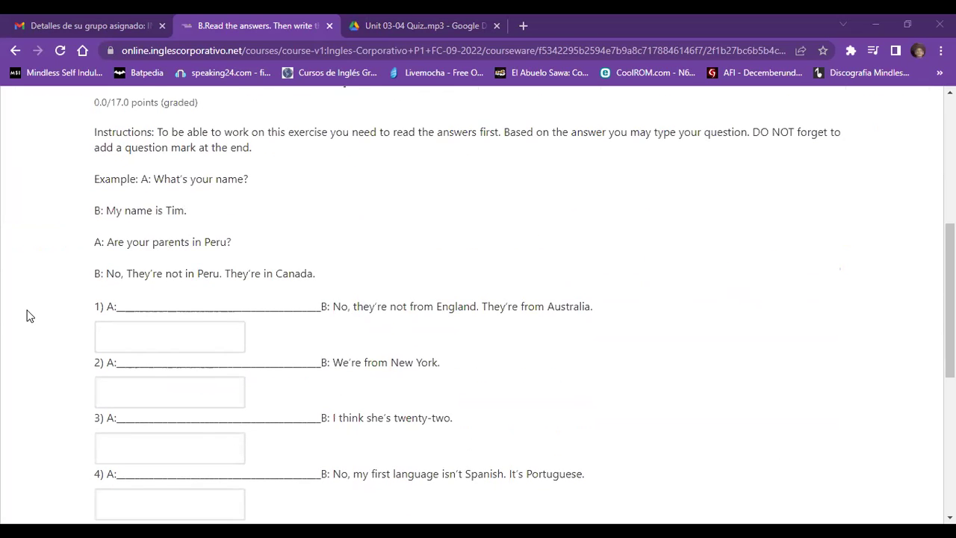
{"action": "scroll", "coordinate": [59, 293], "scroll_direction": "down", "scroll_amount": 1}
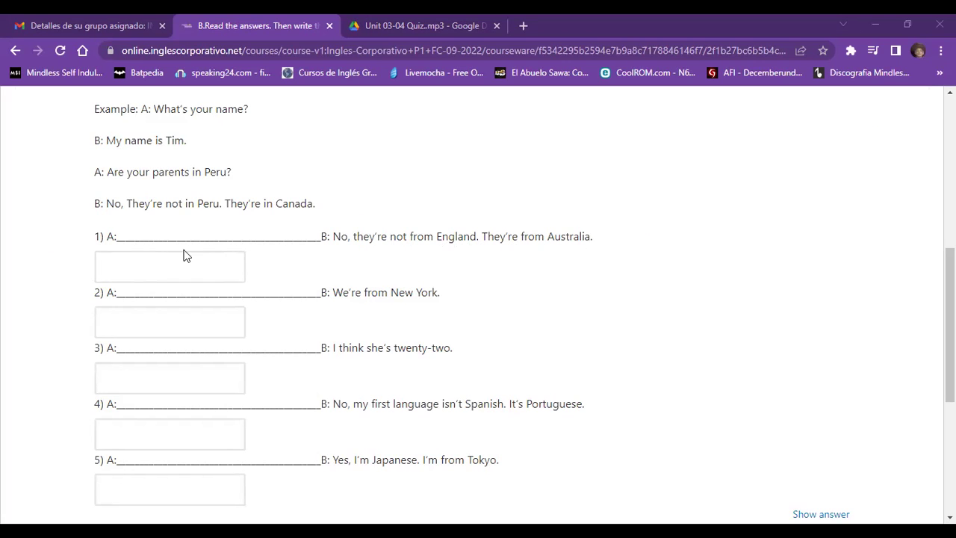
- Enter "Are they from England?" as the question for item 1
{"action": "left_click", "coordinate": [117, 265]}
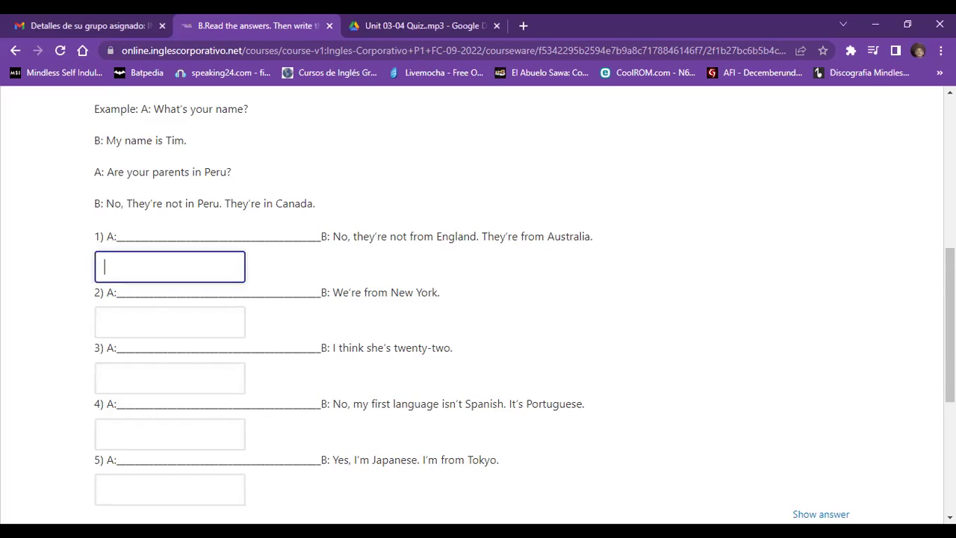
{"action": "type", "text": "Are they"}
{"action": "key", "text": "BackSpace"}
{"action": "key", "text": "BackSpace"}
{"action": "key", "text": "BackSpace"}
{"action": "type", "text": "yoyr"}
{"action": "key", "text": "BackSpace"}
{"action": "type", "text": "ur"}
{"action": "key", "text": "BackSpace"}
{"action": "key", "text": "BackSpace"}
{"action": "type", "text": "they from en"}
{"action": "key", "text": "BackSpace"}
{"action": "type", "text": "ey from En"}
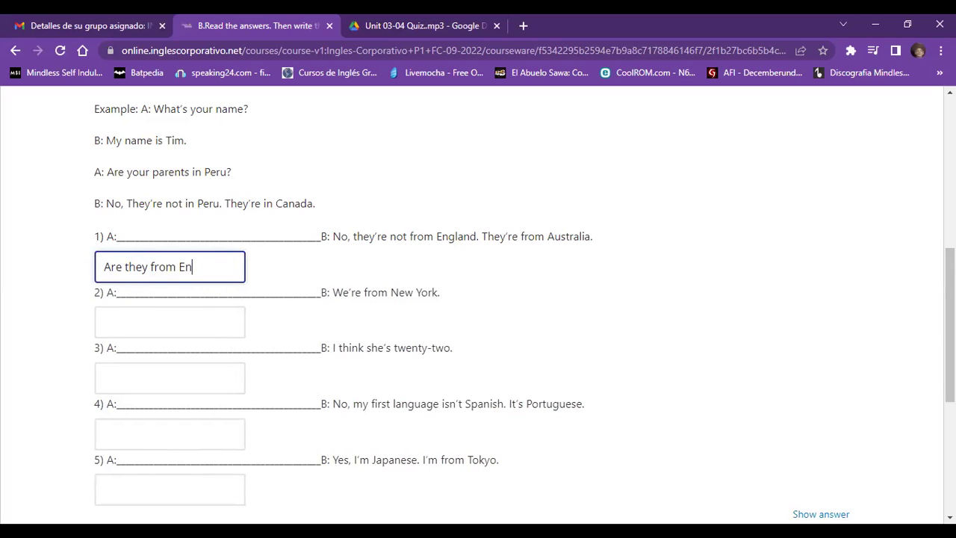
{"action": "type", "text": "gland?"}
- Enter "Where are you from?" as the question for item 2
{"action": "scroll", "coordinate": [282, 322], "scroll_direction": "down", "scroll_amount": 1}
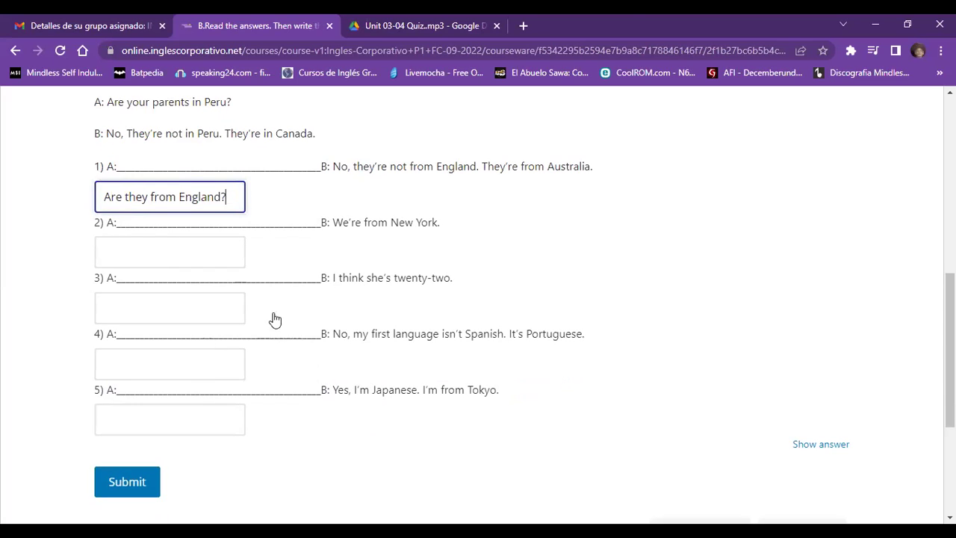
{"action": "left_click", "coordinate": [631, 22]}
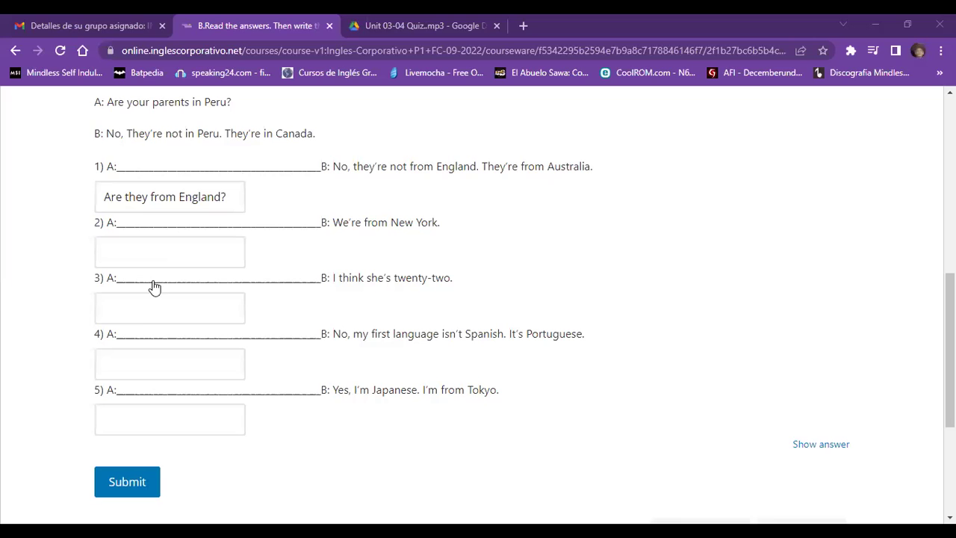
{"action": "left_click", "coordinate": [171, 256]}
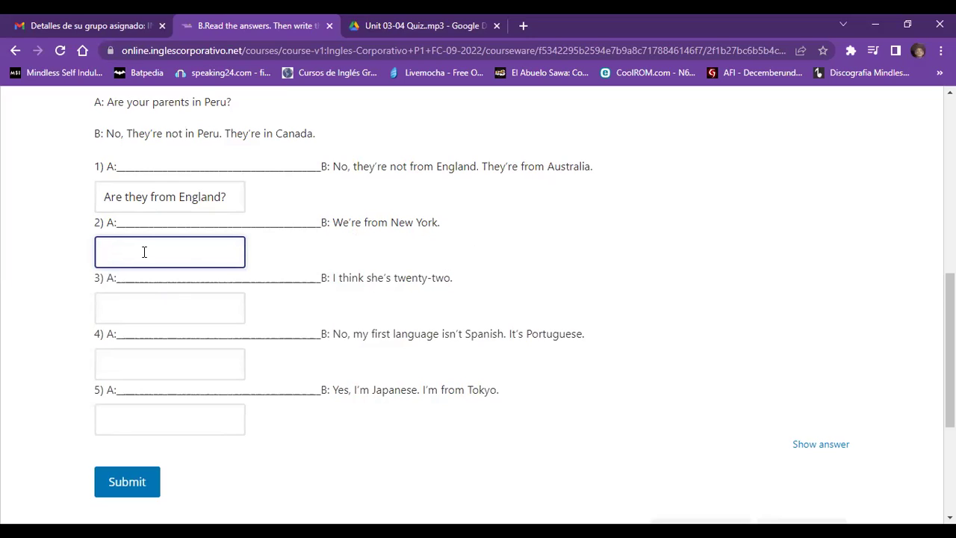
{"action": "type", "text": "Wher"}
{"action": "key", "text": "BackSpace"}
{"action": "key", "text": "BackSpace"}
{"action": "key", "text": "BackSpace"}
{"action": "key", "text": "BackSpace"}
{"action": "key", "text": "BackSpace"}
{"action": "type", "text": "Where"}
{"action": "type", "text": "are you from"}
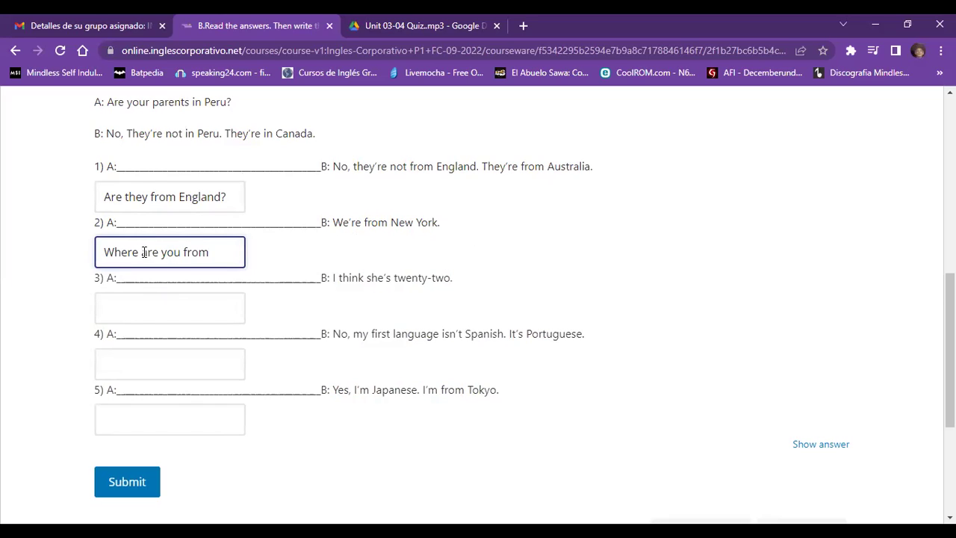
{"action": "type", "text": "?"}
- Enter "How old is she?" as the question for item 3
{"action": "scroll", "coordinate": [687, 284], "scroll_direction": "down", "scroll_amount": 2}
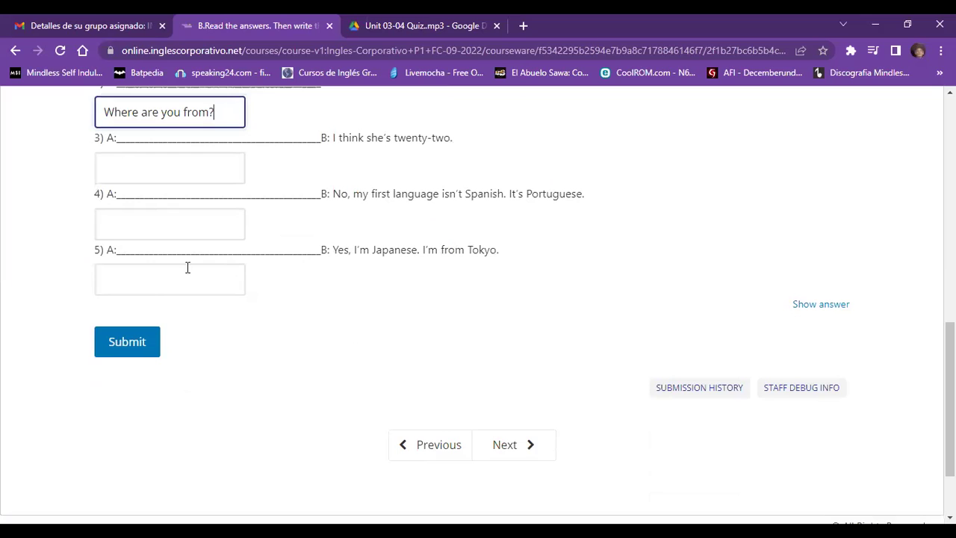
{"action": "left_click", "coordinate": [36, 152]}
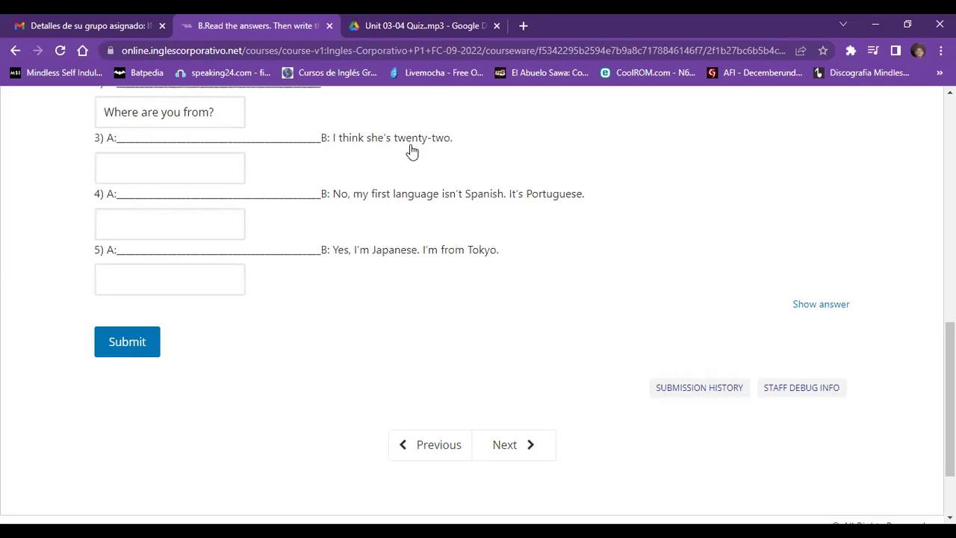
{"action": "left_click", "coordinate": [118, 172]}
{"action": "type", "text": "How old"}
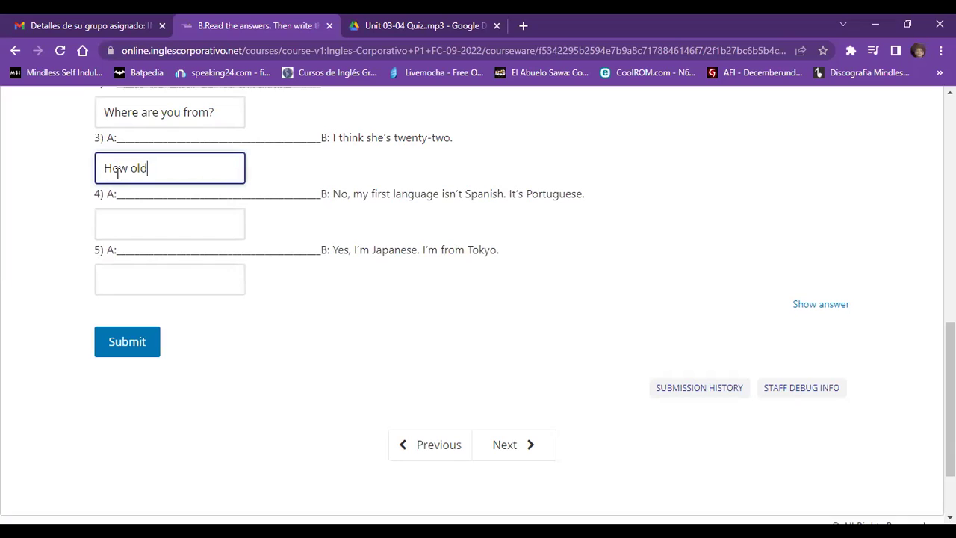
{"action": "type", "text": " is she?"}
- Enter "What is your first language" as the question for item 4, correcting the spelling of "language"
{"action": "left_click", "coordinate": [141, 231]}
{"action": "type", "text": "Wha"}
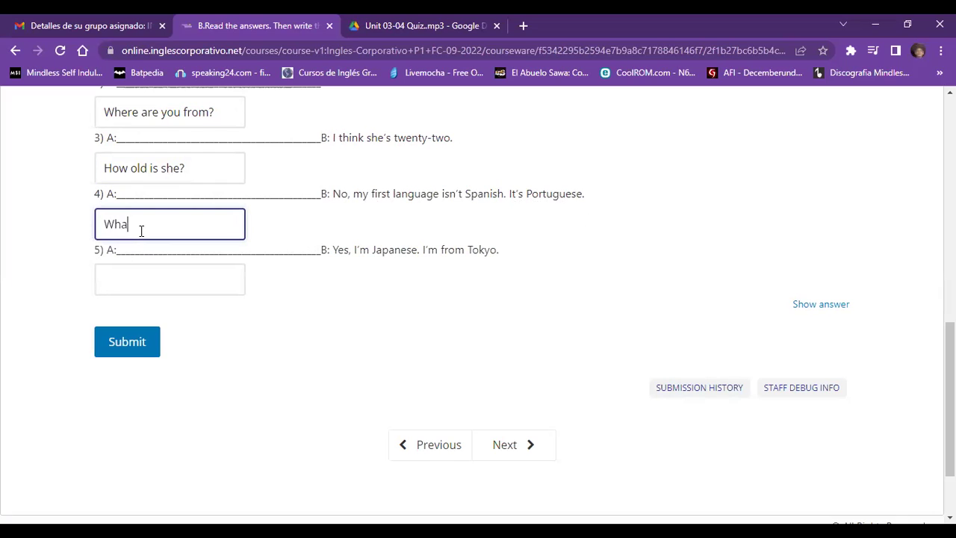
{"action": "type", "text": "t is your first lange"}
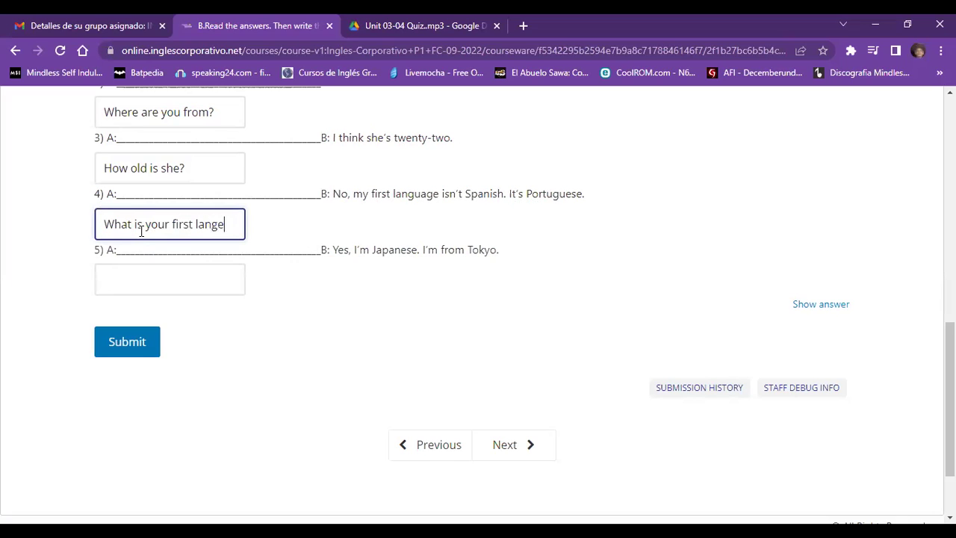
{"action": "key", "text": "Left"}
{"action": "key", "text": "Left"}
{"action": "key", "text": "Right"}
{"action": "type", "text": "ua"}
{"action": "key", "text": "BackSpace"}
{"action": "type", "text": "ag"}
{"action": "key", "text": "End"}
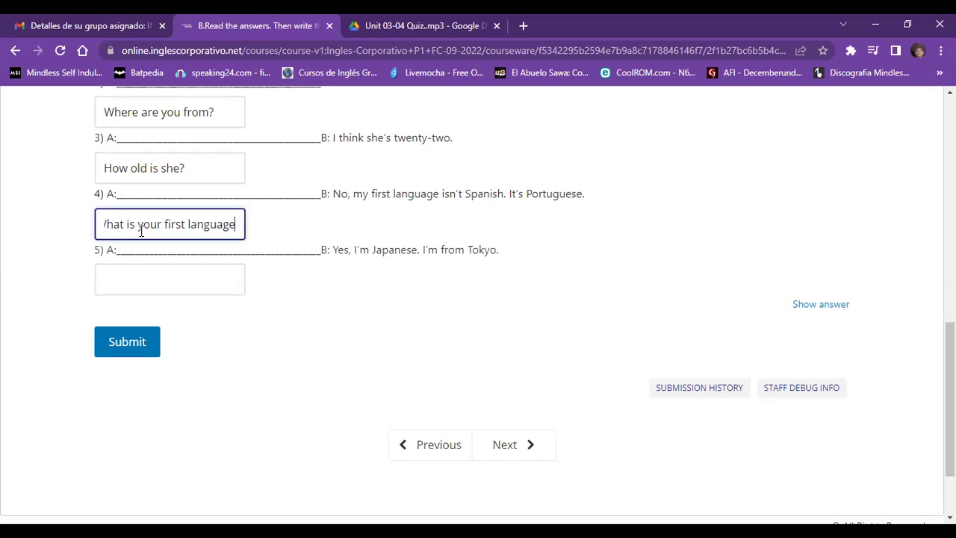
- Reword the question for item 4 to "Is your first language Spanish?"
{"action": "key", "text": "BackSpace"}
{"action": "key", "text": "BackSpace"}
{"action": "key", "text": "BackSpace"}
{"action": "key", "text": "BackSpace"}
{"action": "key", "text": "BackSpace"}
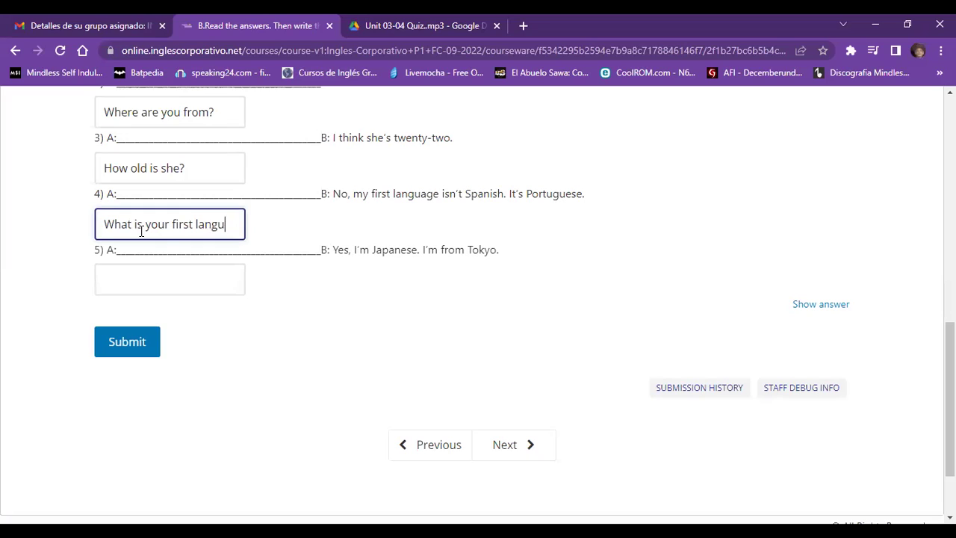
{"action": "key", "text": "Left"}
{"action": "key", "text": "Left"}
{"action": "key", "text": "Left"}
{"action": "key", "text": "Left"}
{"action": "key", "text": "Left"}
{"action": "key", "text": "Left"}
{"action": "key", "text": "Left"}
{"action": "key", "text": "Left"}
{"action": "key", "text": "Left"}
{"action": "key", "text": "Left"}
{"action": "key", "text": "Left"}
{"action": "key", "text": "Left"}
{"action": "key", "text": "Left"}
{"action": "key", "text": "Left"}
{"action": "key", "text": "Left"}
{"action": "key", "text": "Left"}
{"action": "key", "text": "BackSpace"}
{"action": "key", "text": "BackSpace"}
{"action": "key", "text": "BackSpace"}
{"action": "key", "text": "BackSpace"}
{"action": "key", "text": "BackSpace"}
{"action": "key", "text": "BackSpace"}
{"action": "type", "text": "I"}
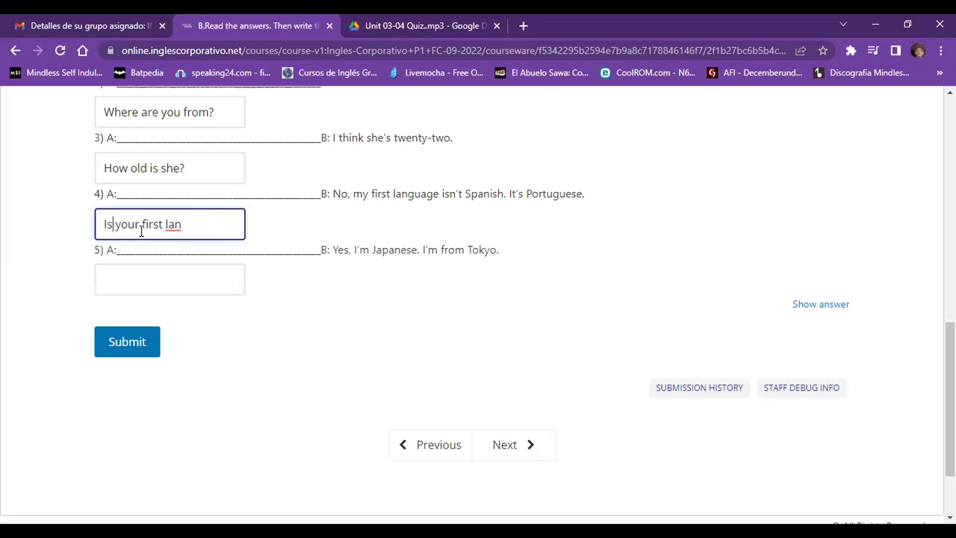
{"action": "key", "text": "Right"}
{"action": "type", "text": "guage Spanish?"}
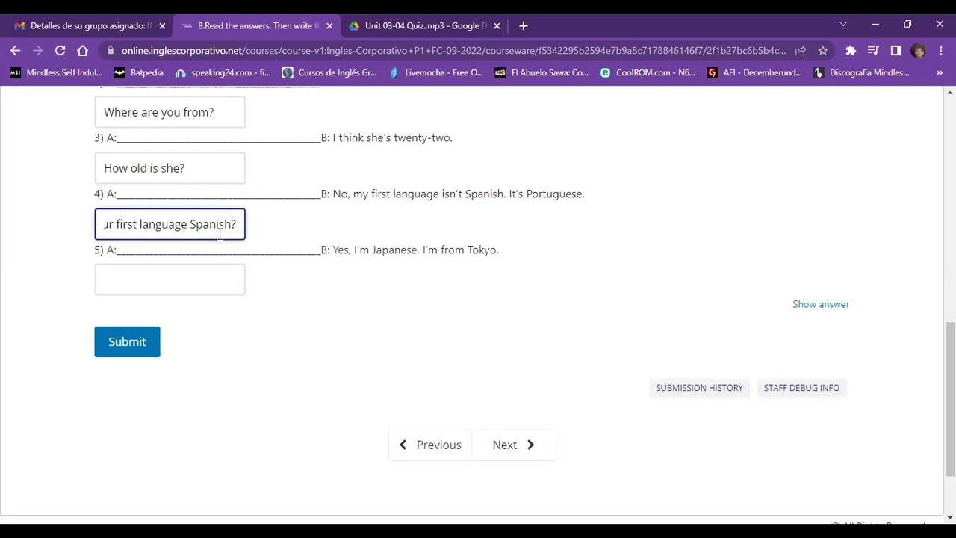
- Enter "Are you Japanese?" as the question for item 5 and submit exercise B
{"action": "left_click", "coordinate": [170, 292]}
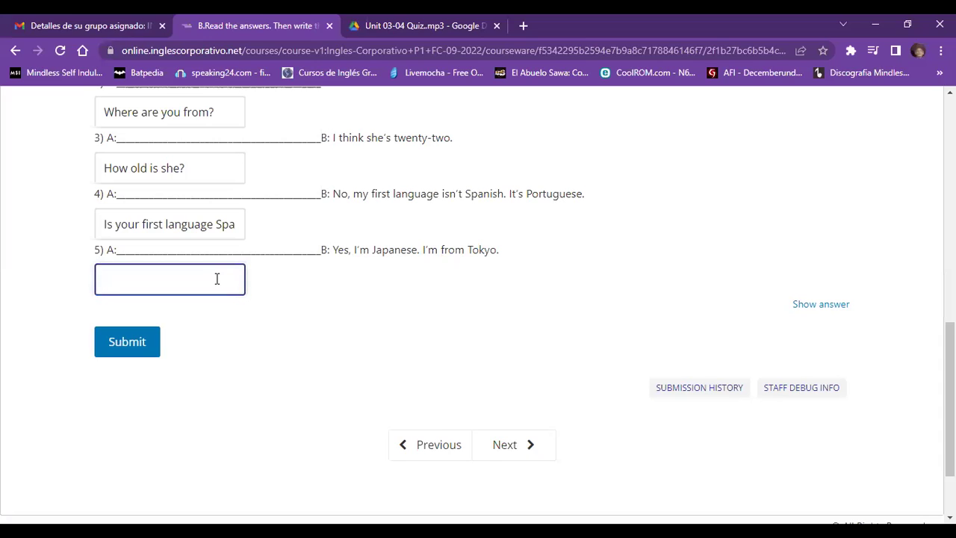
{"action": "type", "text": "Are you Japanese"}
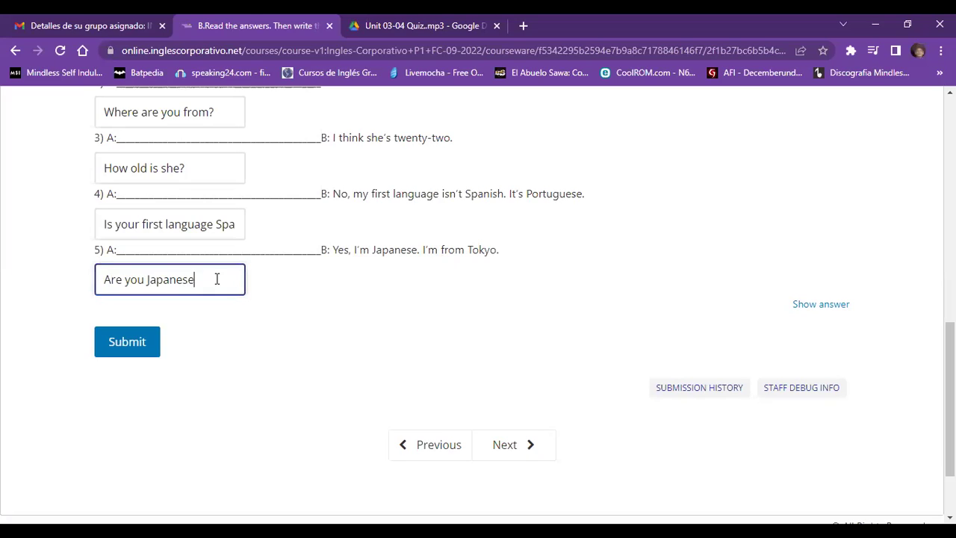
{"action": "type", "text": "?"}
{"action": "left_click", "coordinate": [143, 348]}
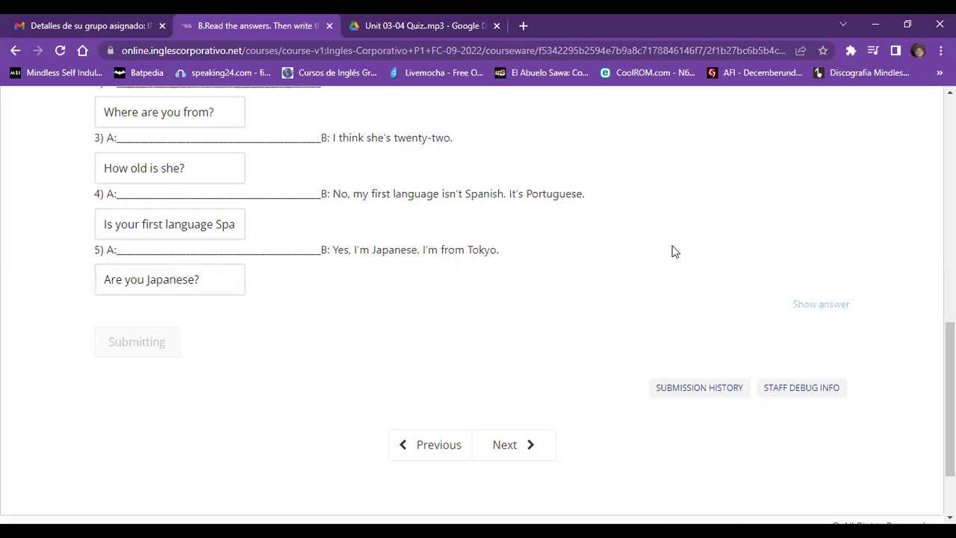
- Check the marking of exercise B and open exercise C, "Choose the correct adjective to complete the sentence"
{"action": "scroll", "coordinate": [693, 243], "scroll_direction": "up", "scroll_amount": 3}
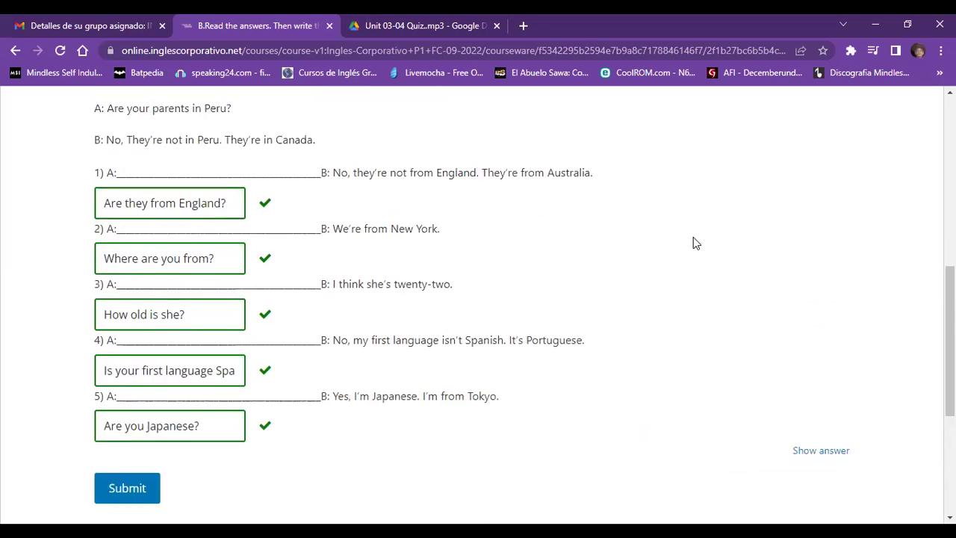
{"action": "scroll", "coordinate": [691, 241], "scroll_direction": "down", "scroll_amount": 5}
{"action": "scroll", "coordinate": [538, 252], "scroll_direction": "up", "scroll_amount": 15}
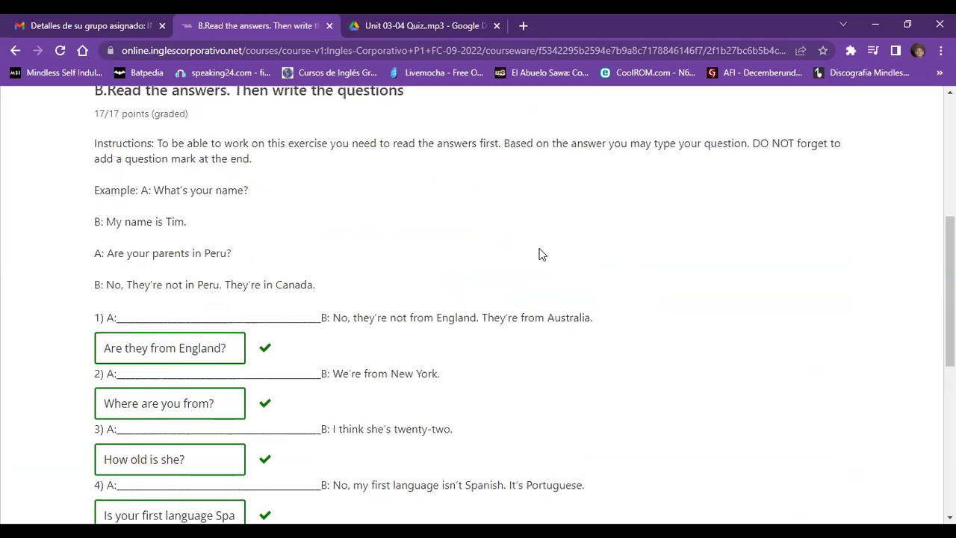
{"action": "left_click", "coordinate": [418, 255]}
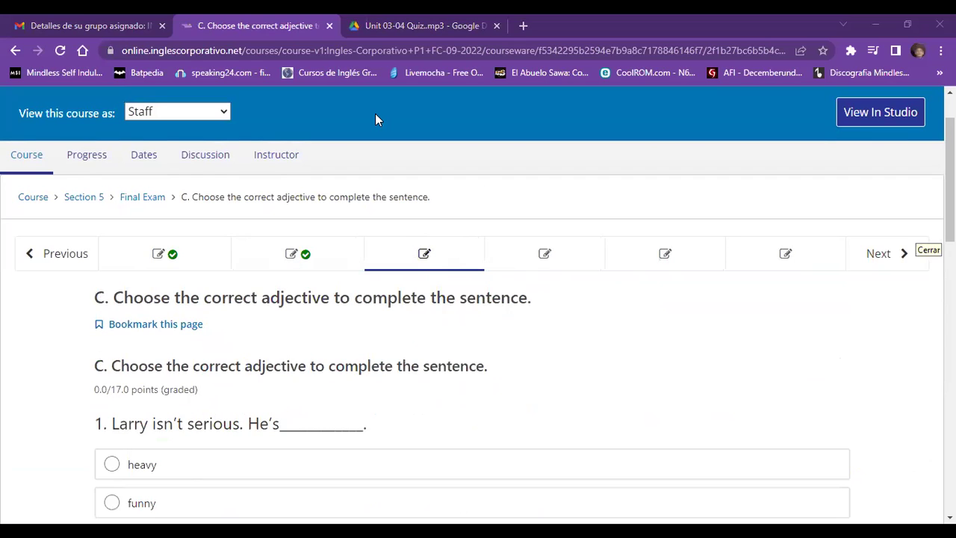
- Choose "funny" as the adjective for sentence 1 and "smart" for sentence 2 of exercise C
{"action": "scroll", "coordinate": [489, 218], "scroll_direction": "down", "scroll_amount": 1}
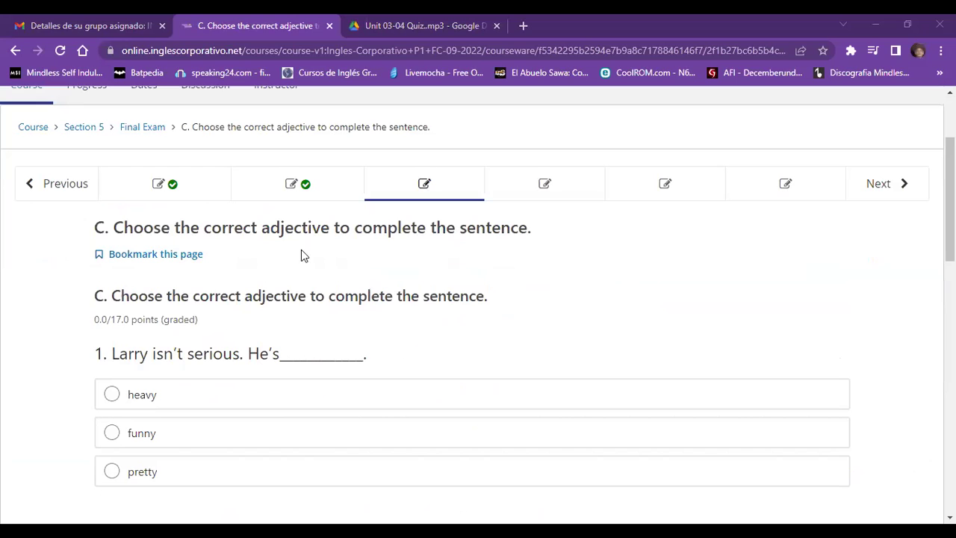
{"action": "scroll", "coordinate": [122, 274], "scroll_direction": "down", "scroll_amount": 2}
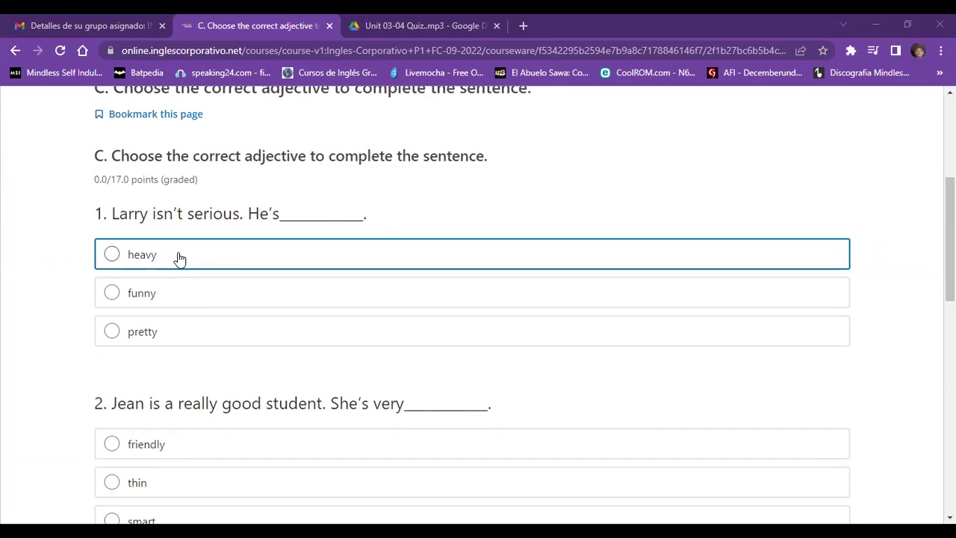
{"action": "left_click", "coordinate": [159, 295]}
{"action": "scroll", "coordinate": [84, 332], "scroll_direction": "down", "scroll_amount": 2}
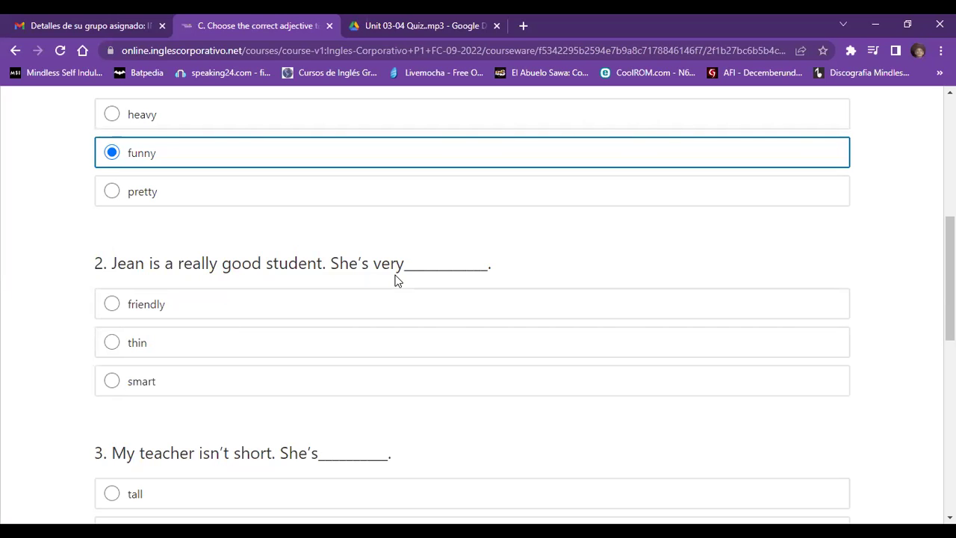
{"action": "left_click", "coordinate": [166, 391]}
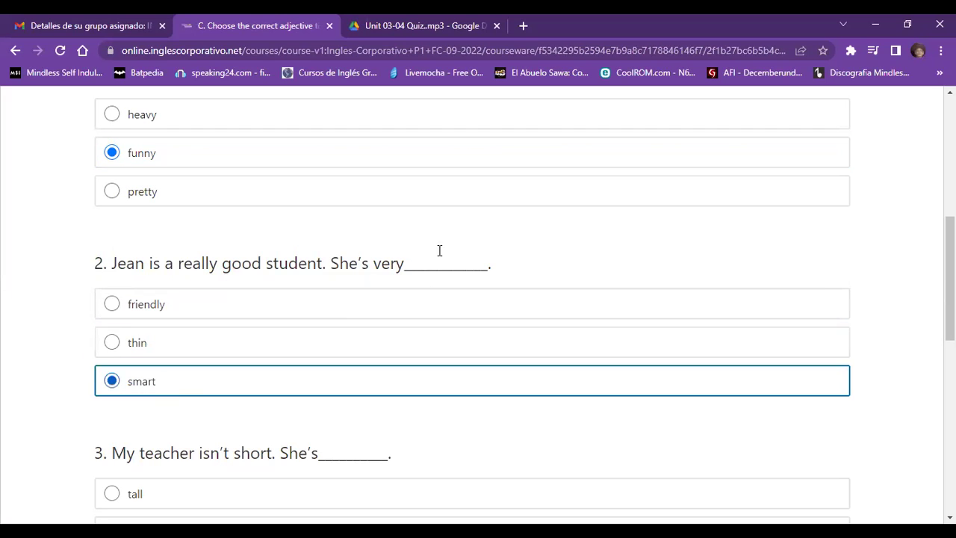
- Choose "tall" for sentence 3 and "handsome" for sentence 4, and submit exercise C
{"action": "scroll", "coordinate": [167, 261], "scroll_direction": "down", "scroll_amount": 3}
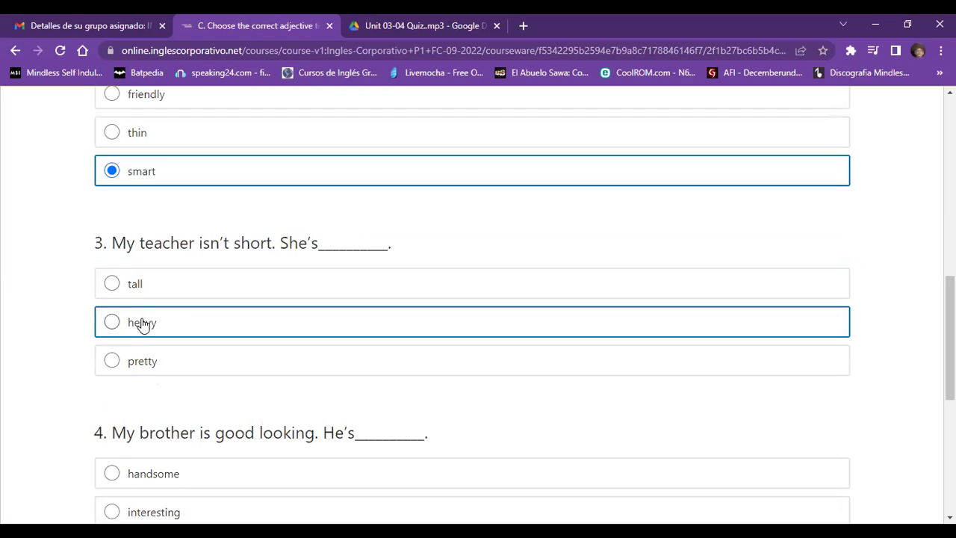
{"action": "left_click", "coordinate": [104, 291]}
{"action": "scroll", "coordinate": [103, 290], "scroll_direction": "down", "scroll_amount": 3}
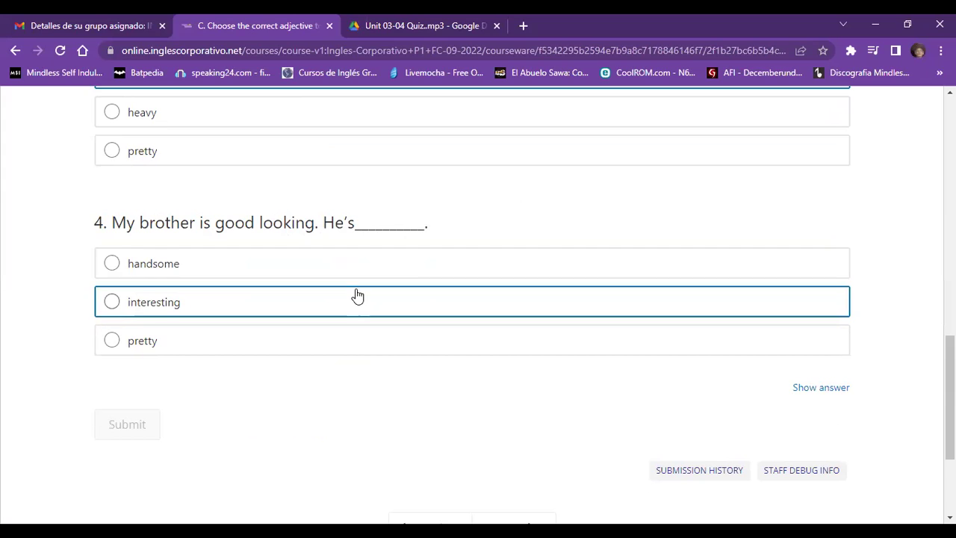
{"action": "left_click", "coordinate": [319, 263]}
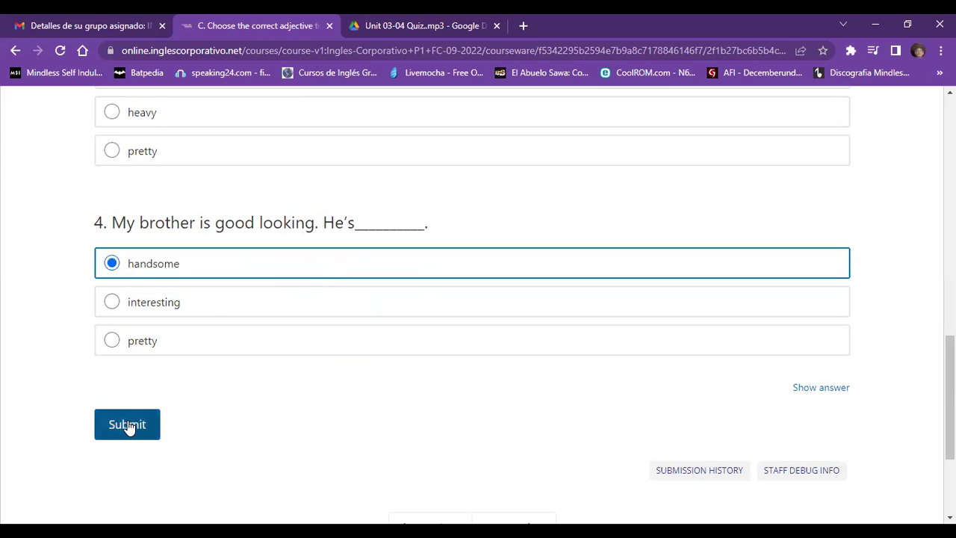
{"action": "left_click", "coordinate": [129, 424]}
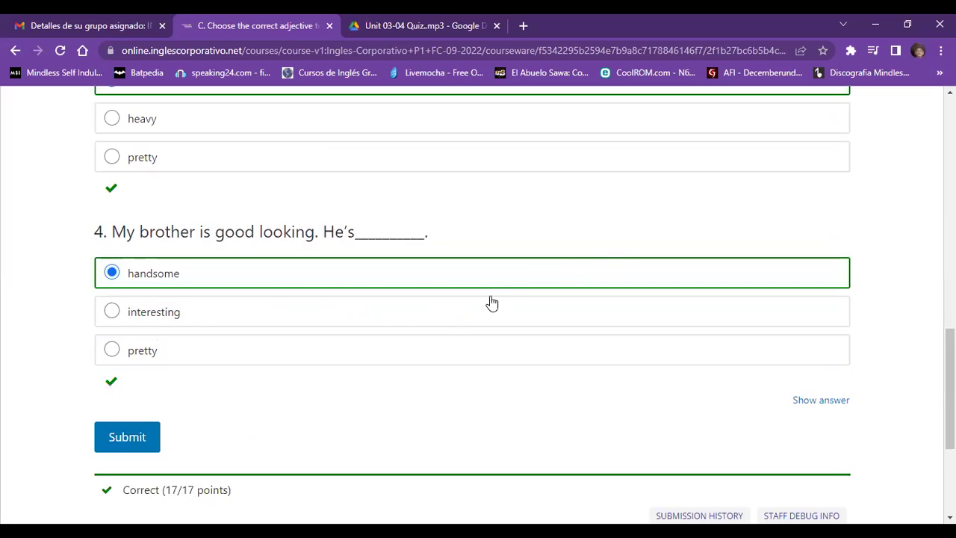
- Open exercise D, "Choose the correct answer to the question", and go to its answer lists
{"action": "scroll", "coordinate": [491, 302], "scroll_direction": "up", "scroll_amount": 12}
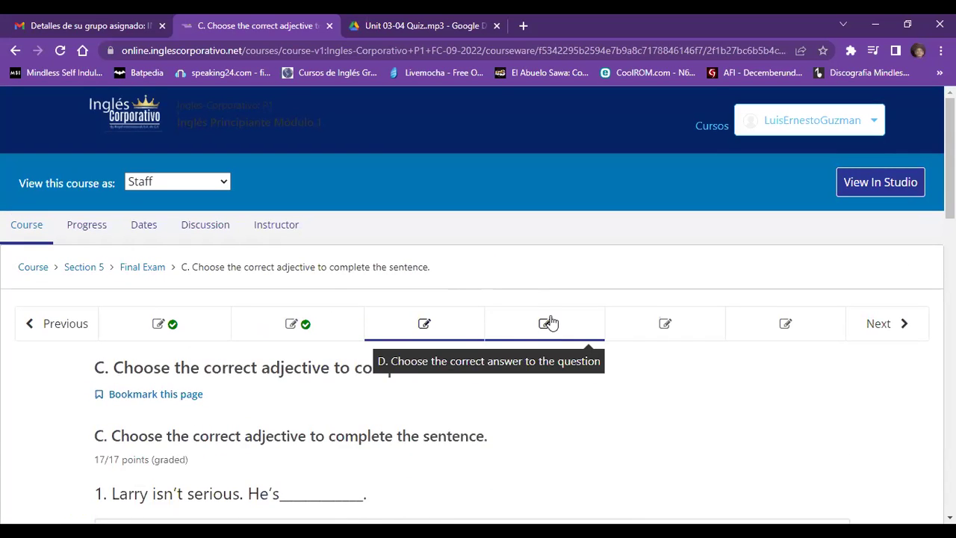
{"action": "left_click", "coordinate": [549, 323]}
{"action": "scroll", "coordinate": [479, 188], "scroll_direction": "down", "scroll_amount": 4}
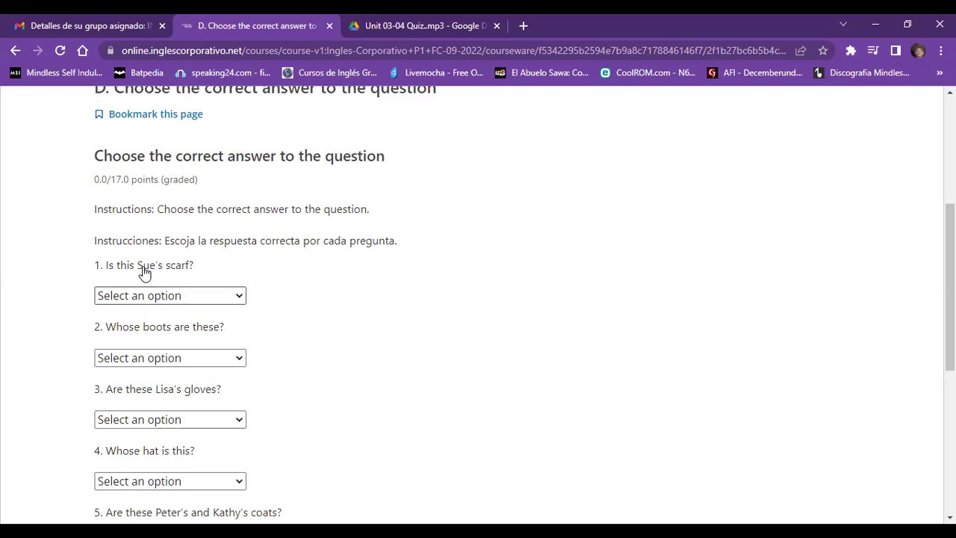
- Answer question 1 with "No, It's not hers. It's mine." and question 2 about the boots with the "Maybe they're…" option
{"action": "left_click", "coordinate": [217, 298]}
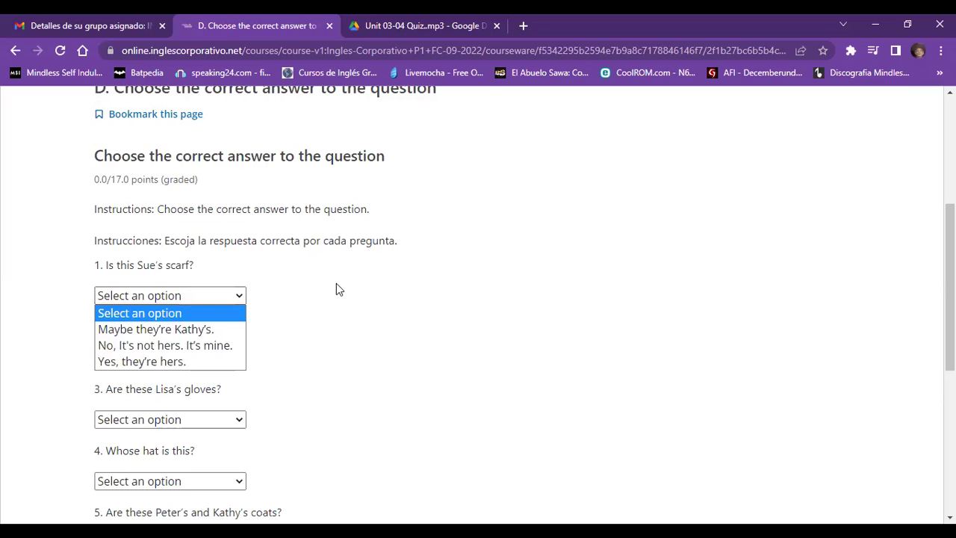
{"action": "left_click", "coordinate": [240, 346]}
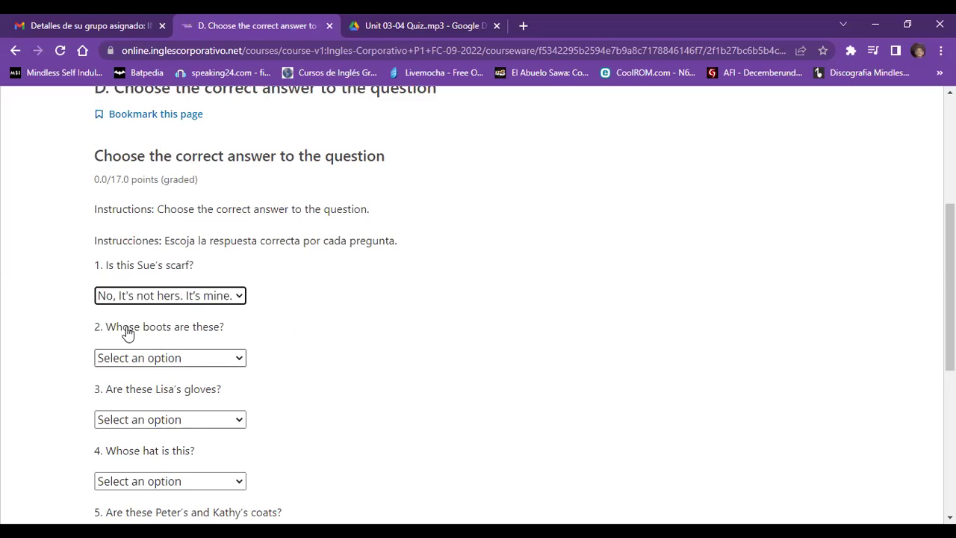
{"action": "left_click", "coordinate": [190, 362]}
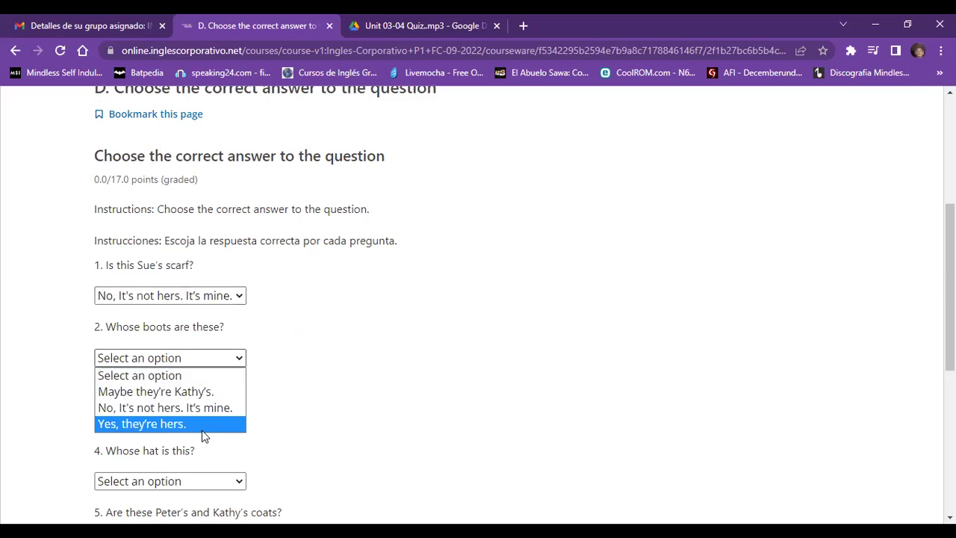
{"action": "left_click", "coordinate": [219, 395]}
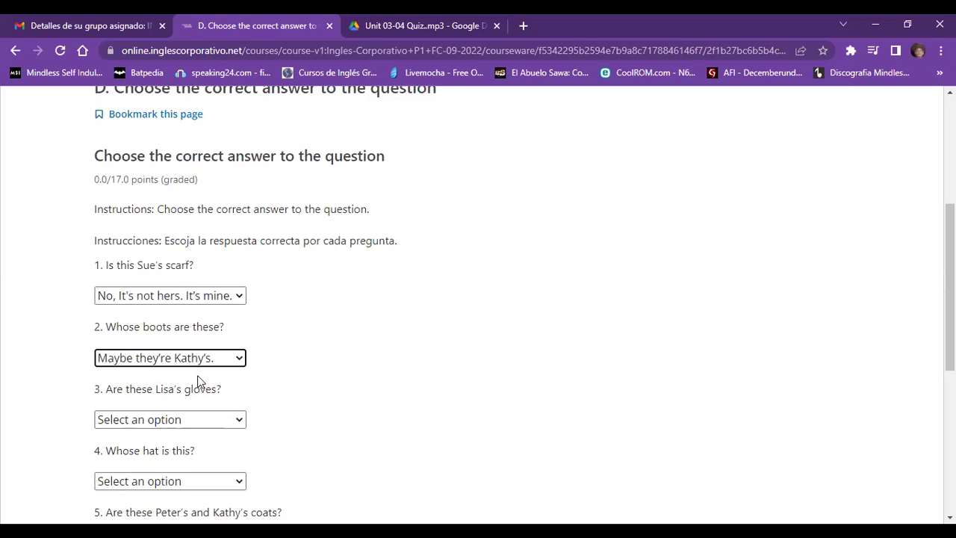
{"action": "left_click", "coordinate": [189, 359]}
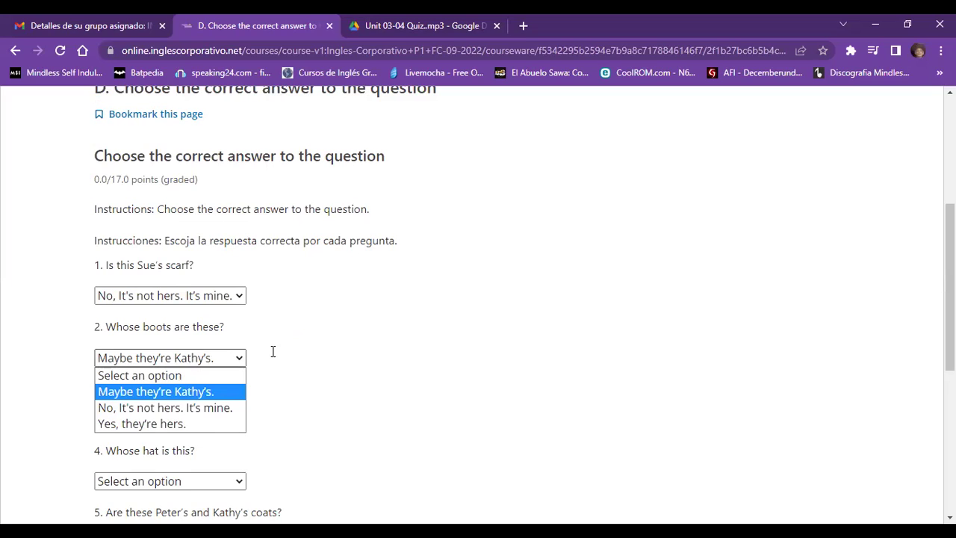
{"action": "left_click", "coordinate": [165, 422]}
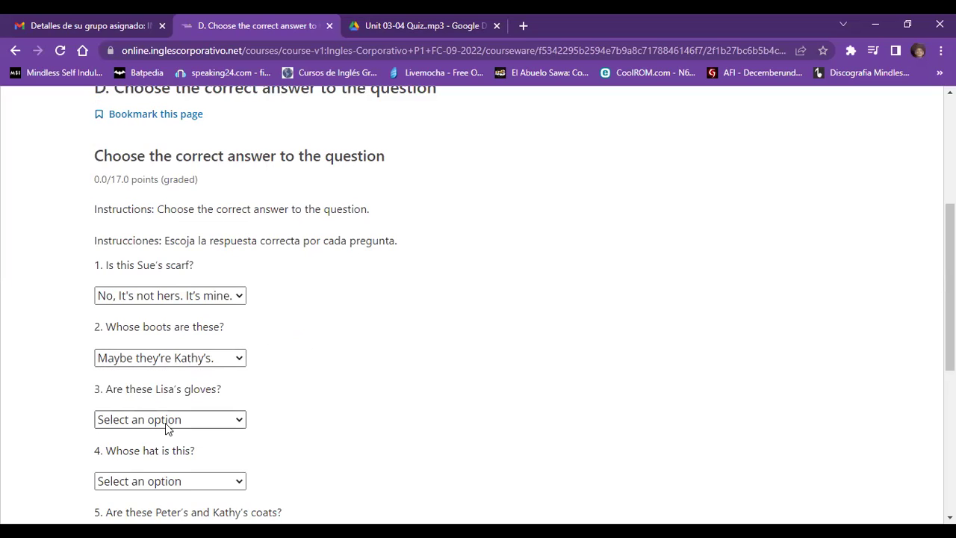
- Answer question 3 about the gloves with "Yes, they're hers." and question 4 about the hat with "I think it's yours."
{"action": "left_click", "coordinate": [165, 422]}
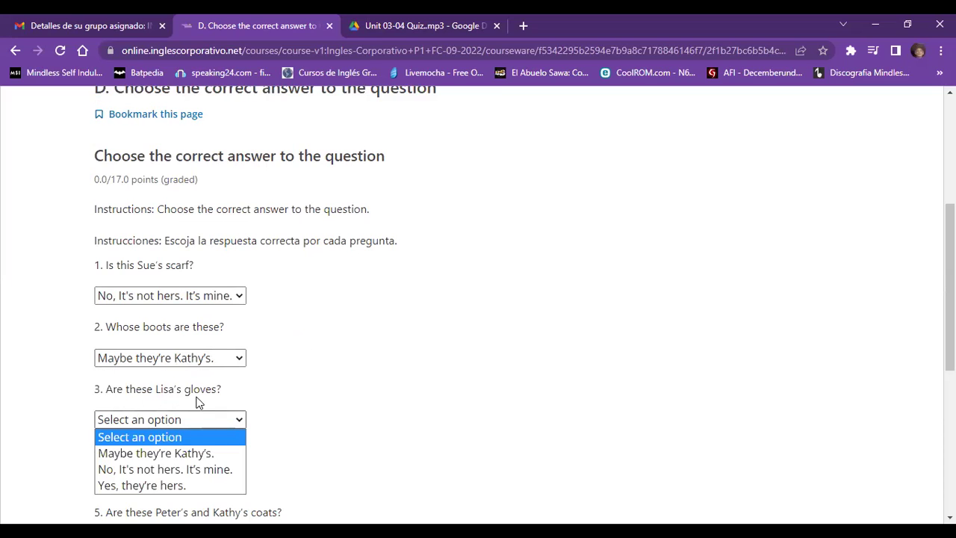
{"action": "left_click", "coordinate": [186, 486]}
{"action": "scroll", "coordinate": [262, 381], "scroll_direction": "down", "scroll_amount": 1}
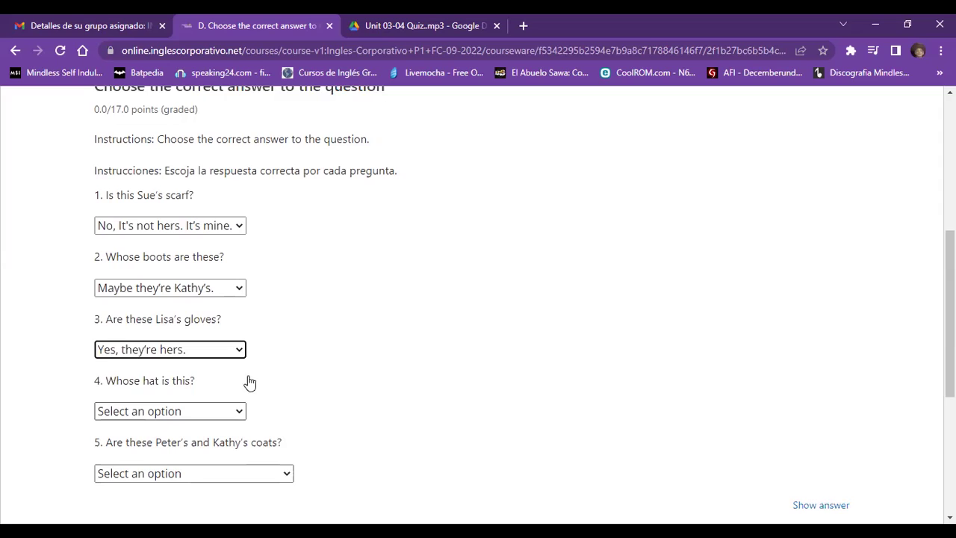
{"action": "left_click", "coordinate": [203, 414]}
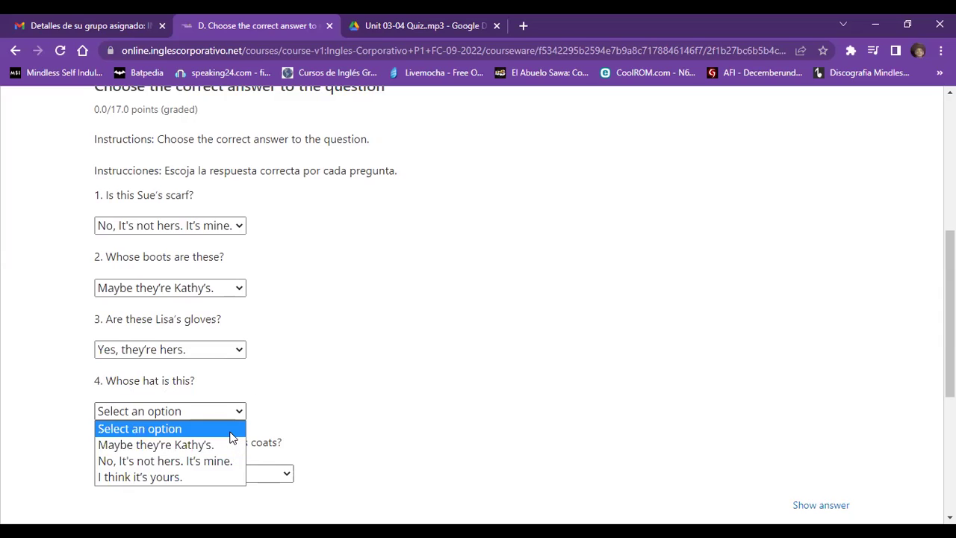
{"action": "left_click", "coordinate": [207, 476]}
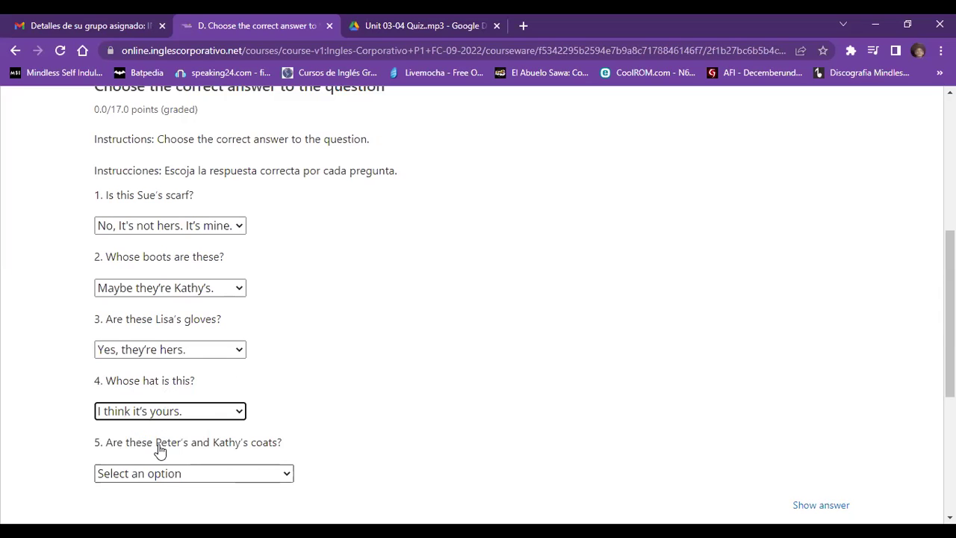
- Answer question 5 about the coats with "No, they aren't theirs. They're ours." and submit exercise D
{"action": "left_click", "coordinate": [252, 473]}
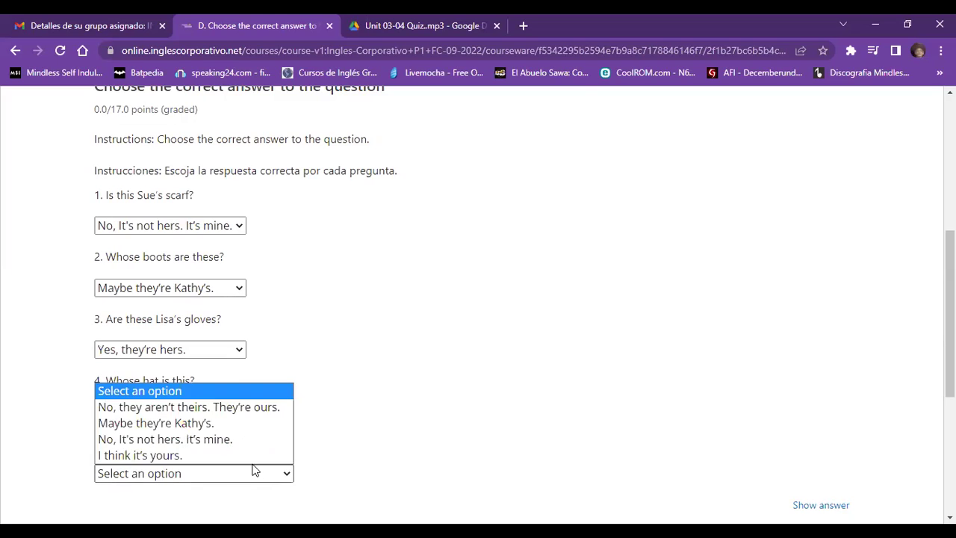
{"action": "left_click", "coordinate": [254, 407]}
{"action": "scroll", "coordinate": [97, 292], "scroll_direction": "down", "scroll_amount": 4}
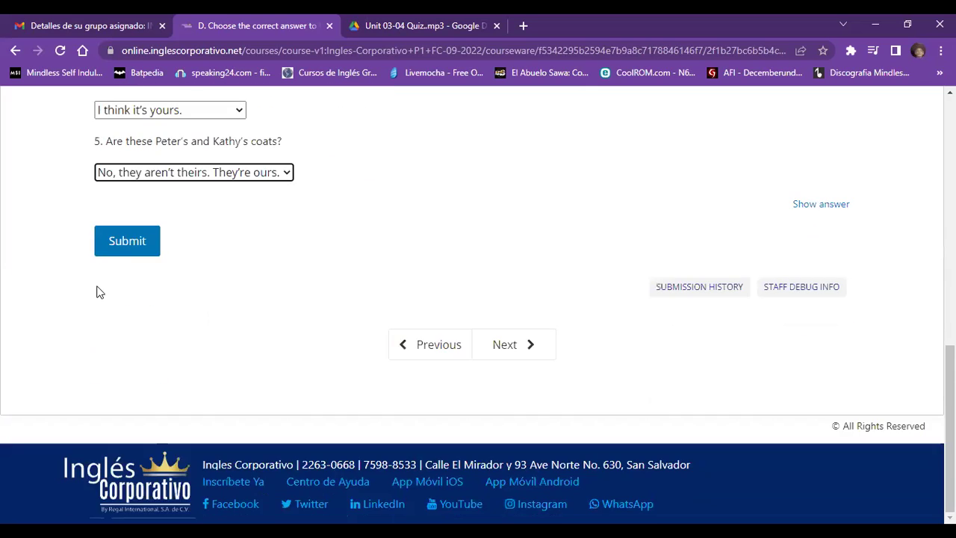
{"action": "left_click", "coordinate": [131, 247]}
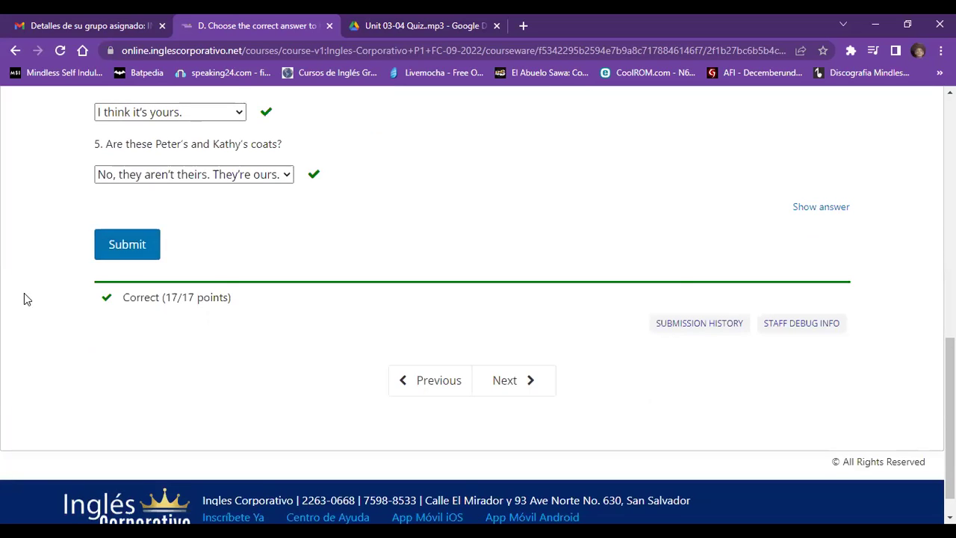
- Open exercise E, "Use the correct present continuous form of the verb", and go to its questions
{"action": "scroll", "coordinate": [719, 229], "scroll_direction": "up", "scroll_amount": 10}
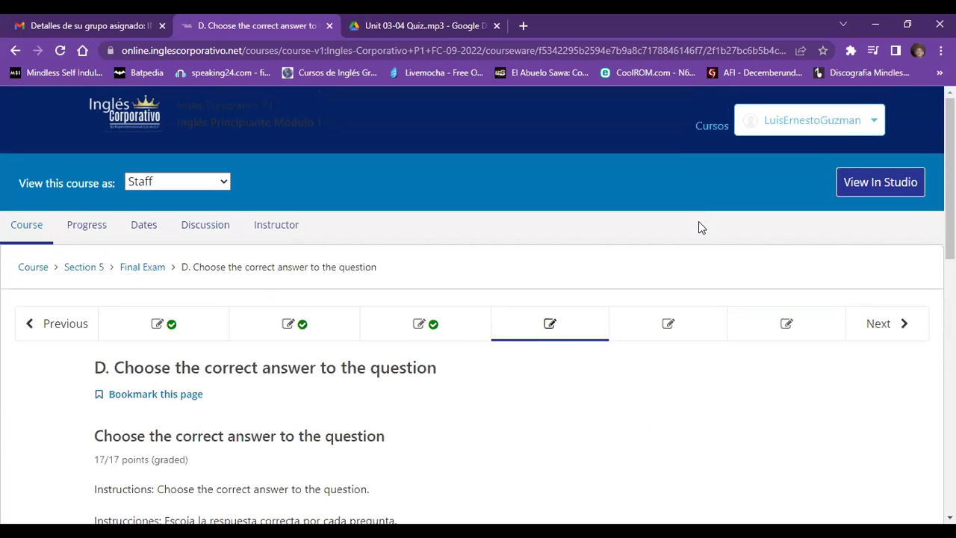
{"action": "left_click", "coordinate": [679, 342]}
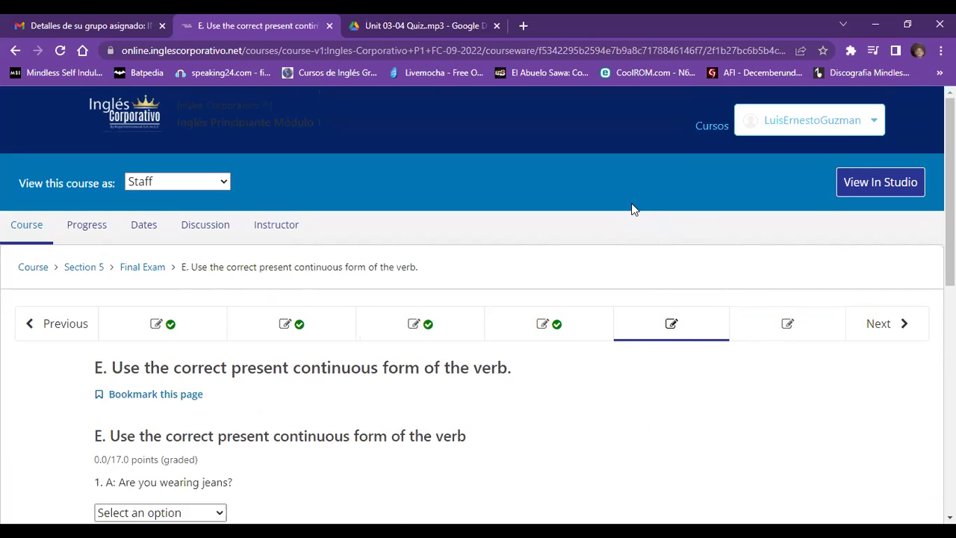
{"action": "scroll", "coordinate": [632, 209], "scroll_direction": "down", "scroll_amount": 4}
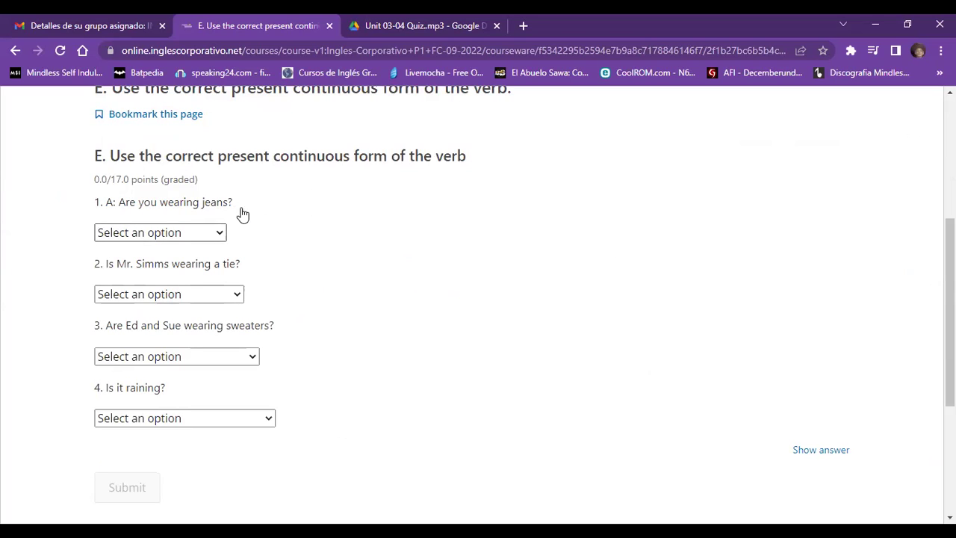
- Answer question 1 with "No, I'm wearing a suit." and question 2 with "No, He isn't wearing a tie."
{"action": "left_click", "coordinate": [206, 236]}
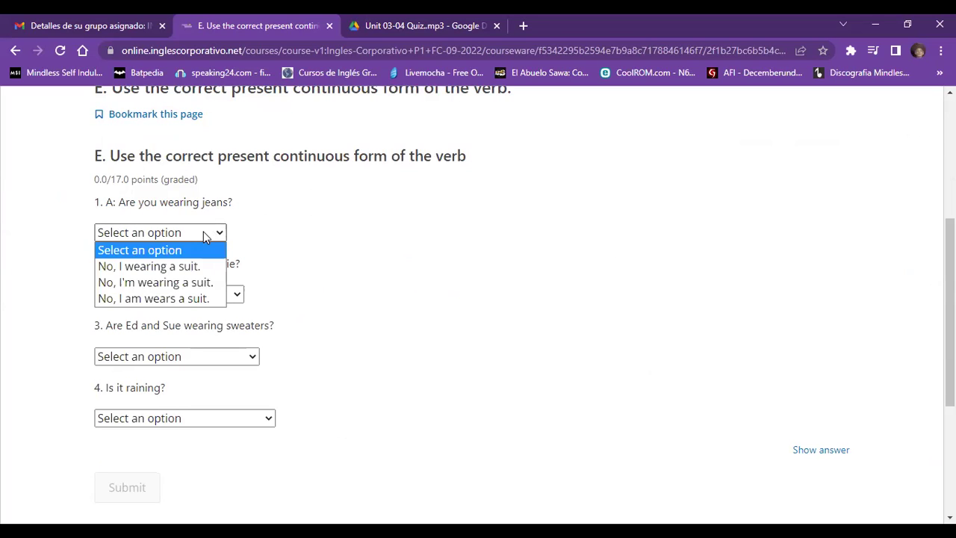
{"action": "left_click", "coordinate": [219, 291]}
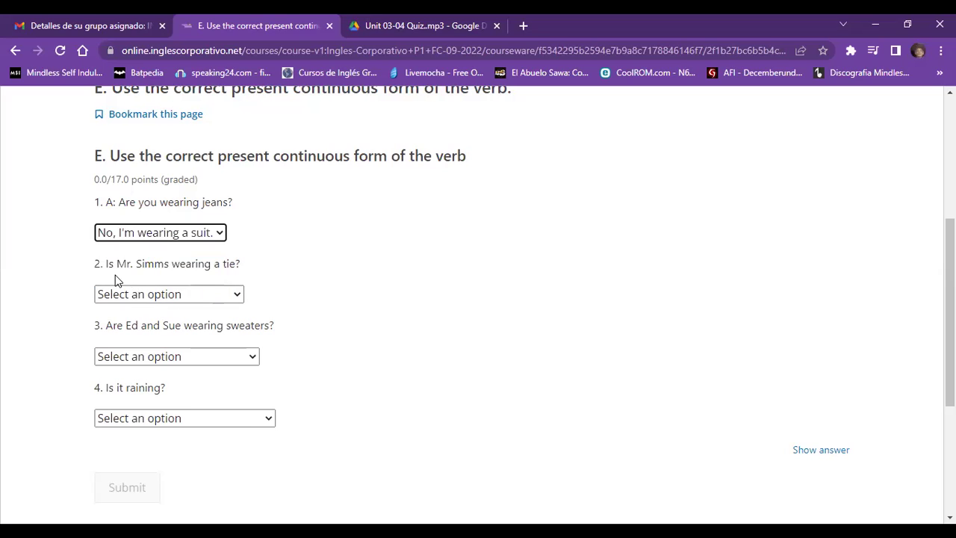
{"action": "left_click", "coordinate": [208, 302]}
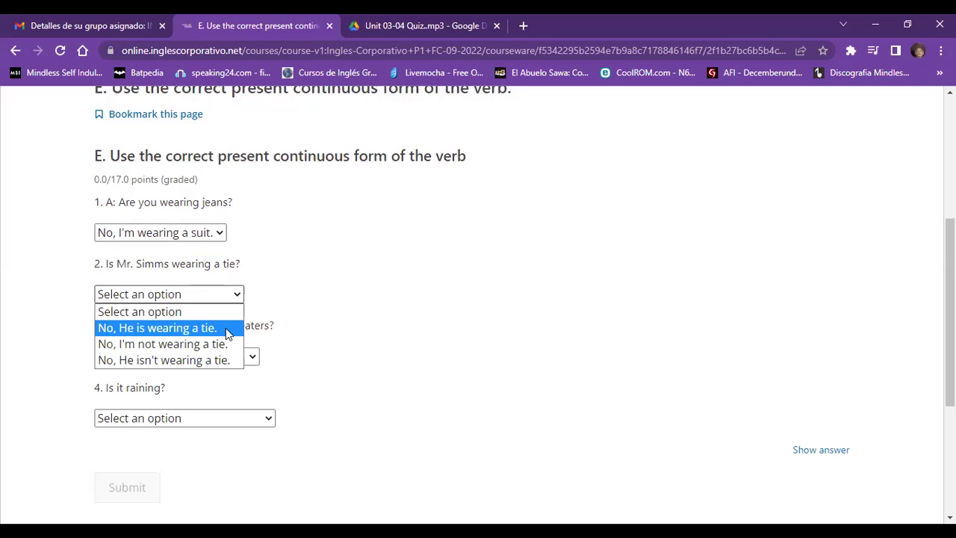
{"action": "left_click", "coordinate": [221, 362]}
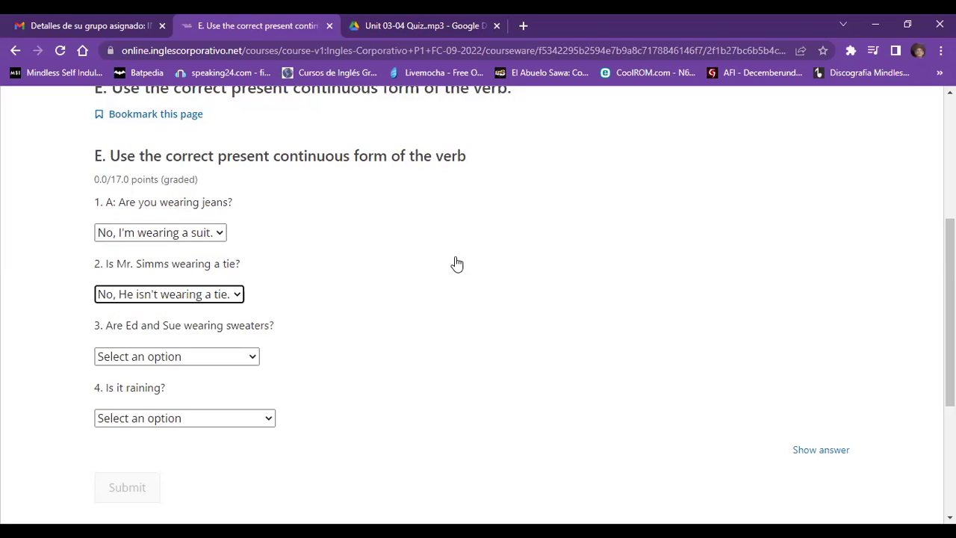
- Answer question 3 about the sweaters with "No, they're not. It's very hot."
{"action": "scroll", "coordinate": [441, 260], "scroll_direction": "down", "scroll_amount": 1}
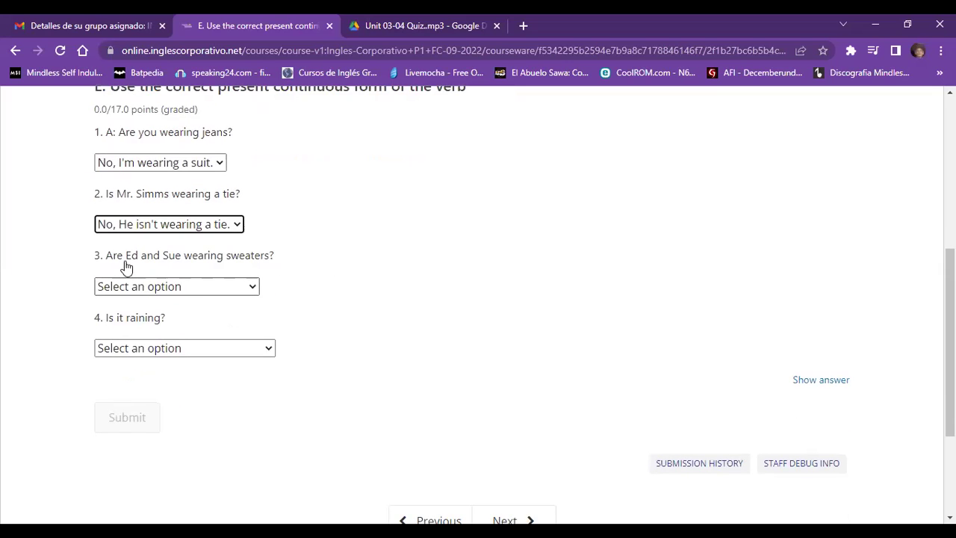
{"action": "left_click", "coordinate": [242, 290]}
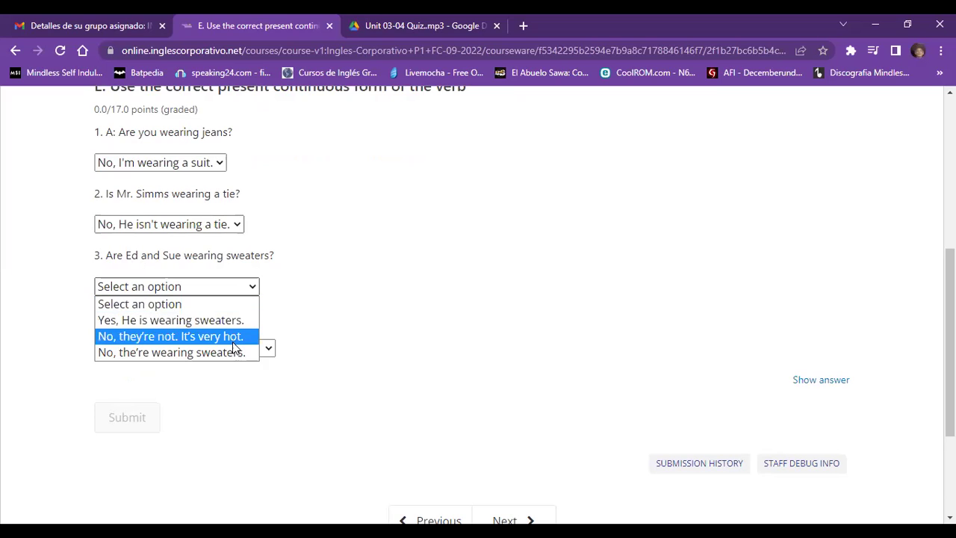
{"action": "key", "text": "Return"}
- Answer question 4 with "No, it's not raining. It's snowing." and submit exercise E
{"action": "scroll", "coordinate": [335, 277], "scroll_direction": "down", "scroll_amount": 2}
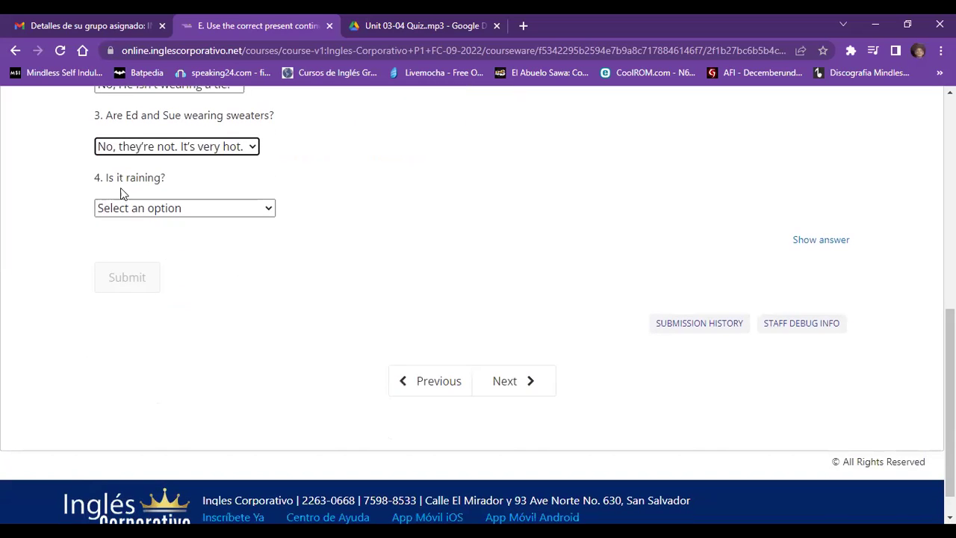
{"action": "left_click", "coordinate": [155, 212]}
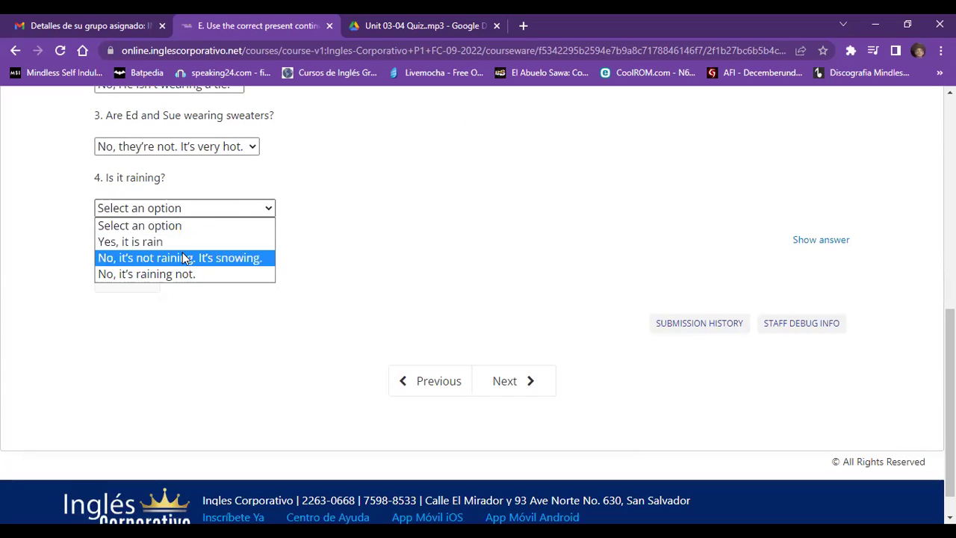
{"action": "left_click", "coordinate": [183, 257]}
{"action": "left_click", "coordinate": [127, 279]}
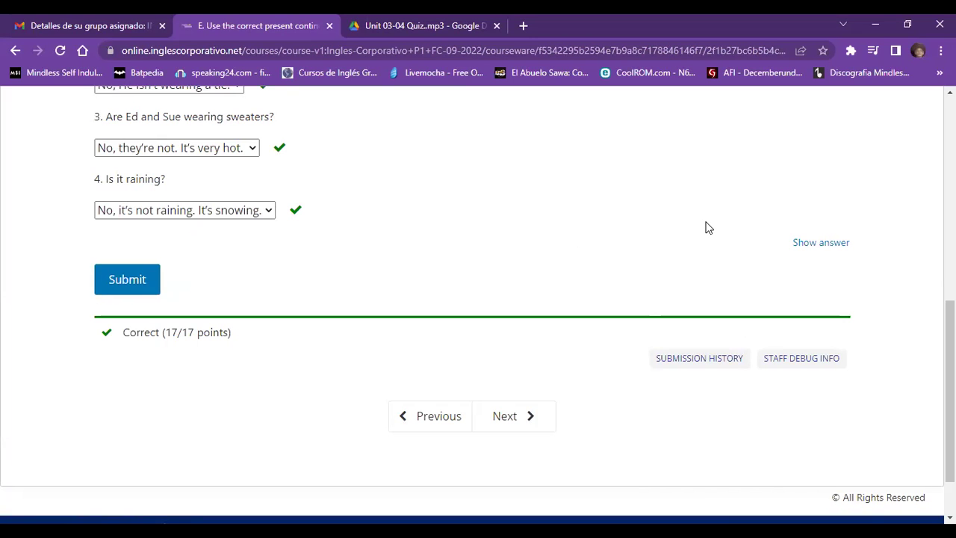
- Open exercise F, "Select the correct time", and go to its instructions
{"action": "scroll", "coordinate": [709, 228], "scroll_direction": "up", "scroll_amount": 6}
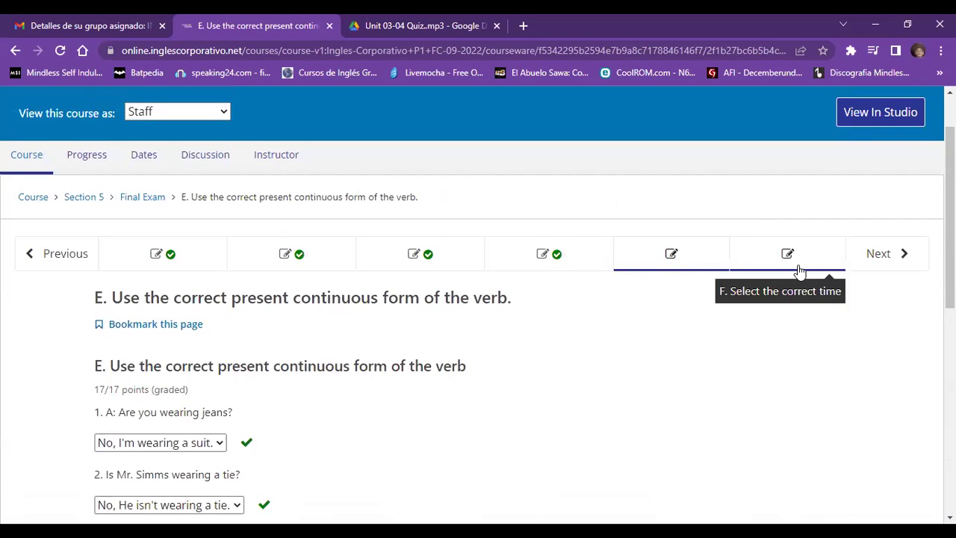
{"action": "left_click", "coordinate": [797, 268]}
{"action": "scroll", "coordinate": [273, 184], "scroll_direction": "down", "scroll_amount": 4}
{"action": "scroll", "coordinate": [191, 160], "scroll_direction": "up", "scroll_amount": 1}
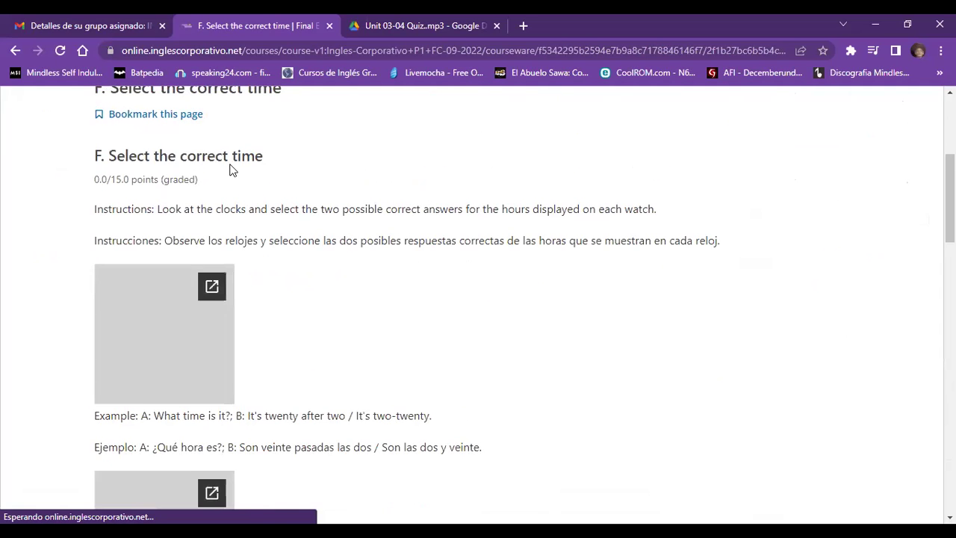
- Mark "It's ten to seven." and "It's six-fifty." as the two answers for clock 2
{"action": "scroll", "coordinate": [229, 171], "scroll_direction": "down", "scroll_amount": 3}
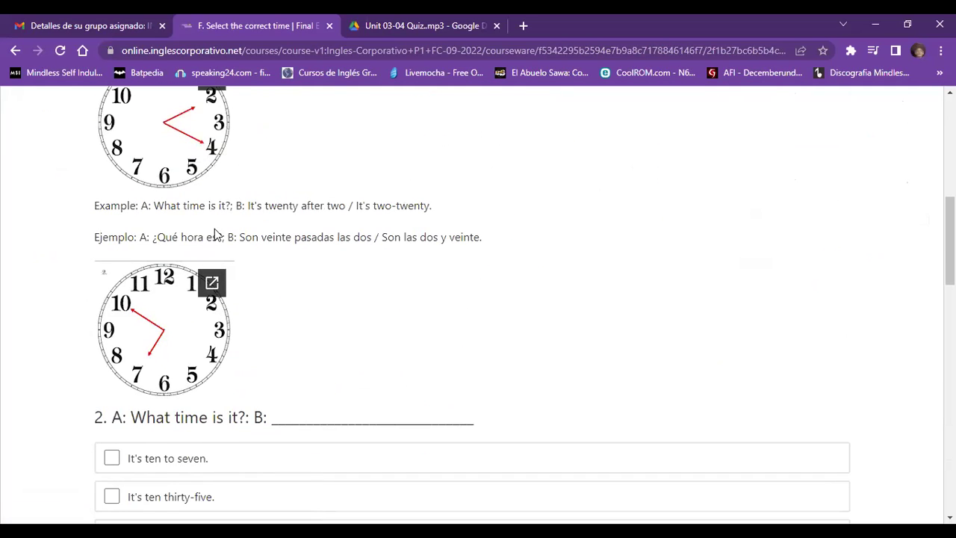
{"action": "scroll", "coordinate": [198, 192], "scroll_direction": "down", "scroll_amount": 2}
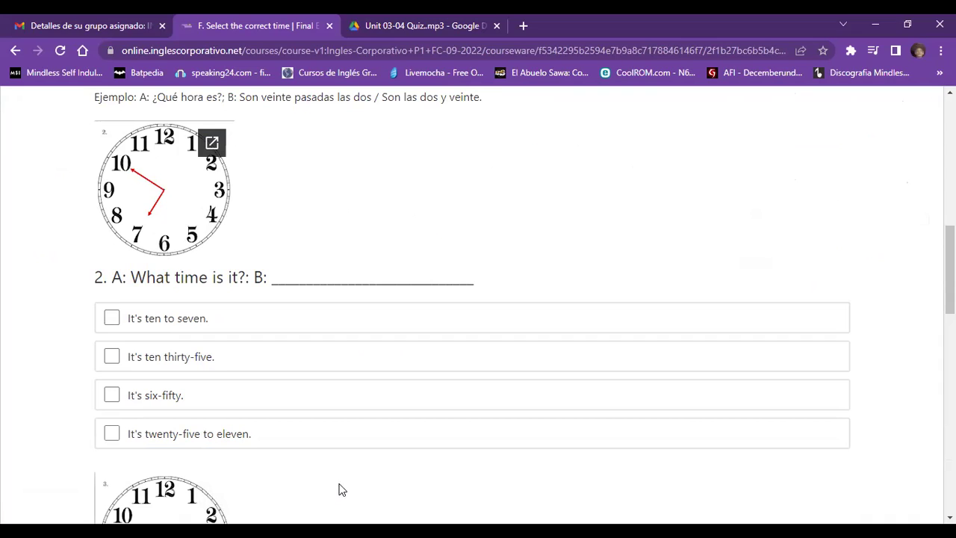
{"action": "left_click", "coordinate": [213, 319]}
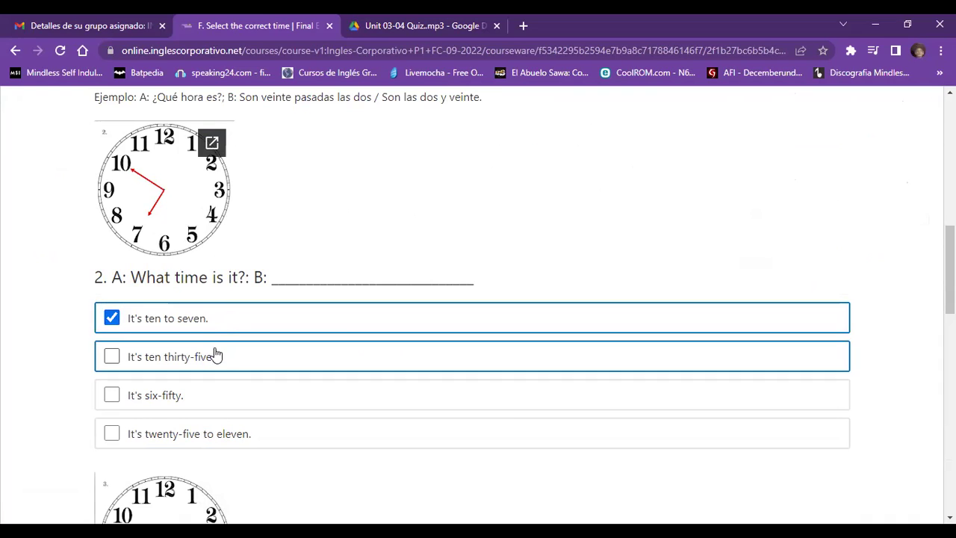
{"action": "left_click", "coordinate": [226, 396]}
- Mark "It's a quarter to nine." and "It's eight forty-five." as the two answers for clock 3
{"action": "scroll", "coordinate": [194, 359], "scroll_direction": "down", "scroll_amount": 4}
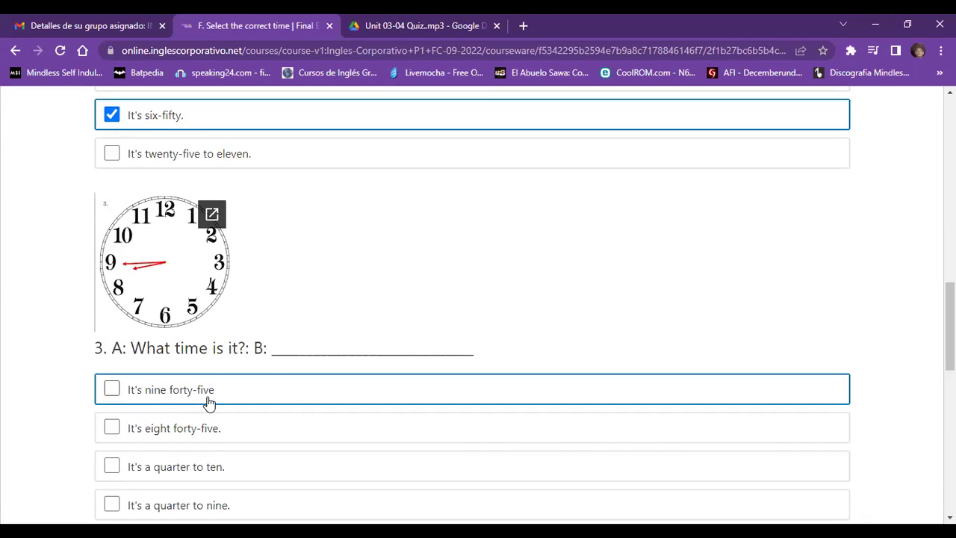
{"action": "scroll", "coordinate": [230, 459], "scroll_direction": "down", "scroll_amount": 1}
{"action": "left_click", "coordinate": [240, 437]}
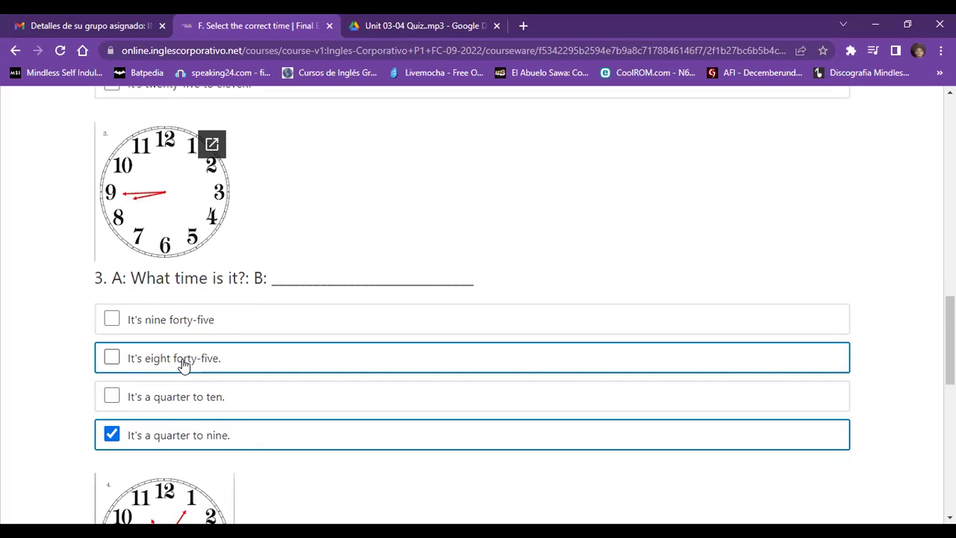
{"action": "scroll", "coordinate": [329, 388], "scroll_direction": "down", "scroll_amount": 1}
{"action": "left_click", "coordinate": [243, 297]}
- Mark "It's eleven-oh-five." as an answer for clock 4 and submit exercise F
{"action": "scroll", "coordinate": [266, 304], "scroll_direction": "down", "scroll_amount": 3}
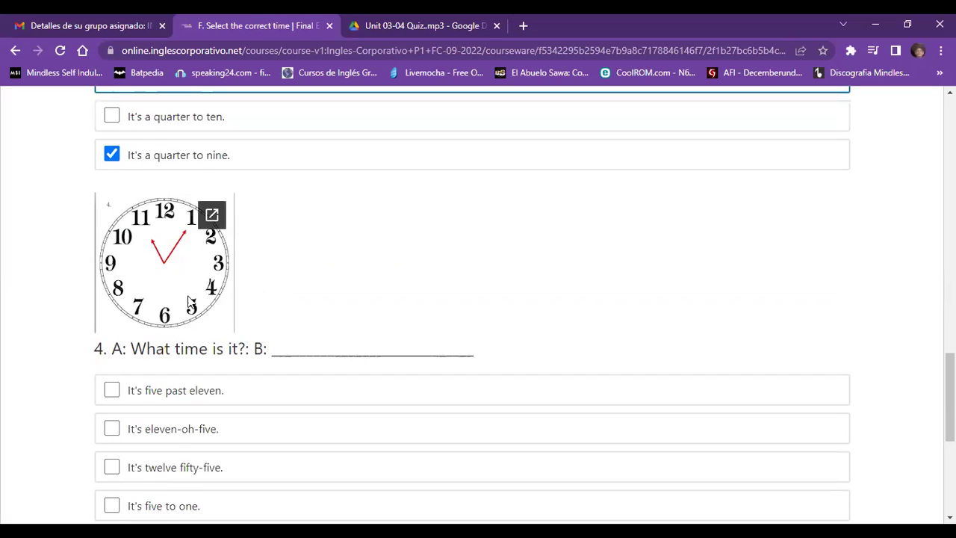
{"action": "scroll", "coordinate": [344, 229], "scroll_direction": "down", "scroll_amount": 1}
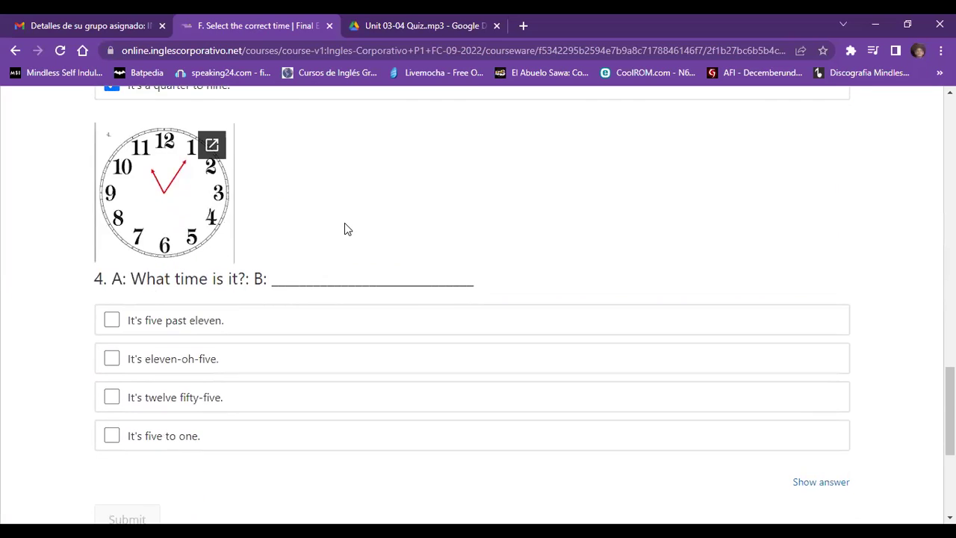
{"action": "left_click", "coordinate": [236, 363]}
{"action": "scroll", "coordinate": [236, 362], "scroll_direction": "down", "scroll_amount": 4}
{"action": "left_click", "coordinate": [125, 233]}
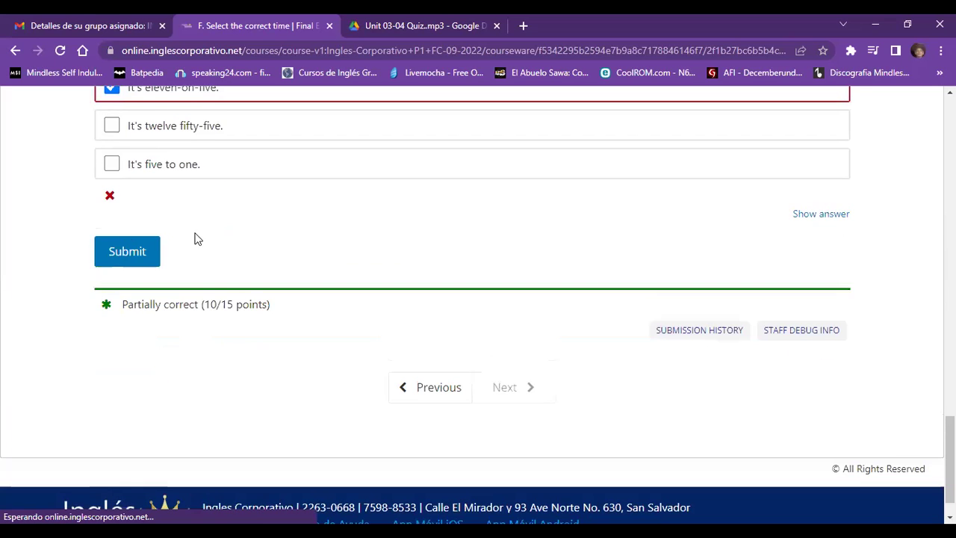
- Add "It's five past eleven." to the answers for clock 4 and resubmit exercise F
{"action": "scroll", "coordinate": [205, 241], "scroll_direction": "up", "scroll_amount": 2}
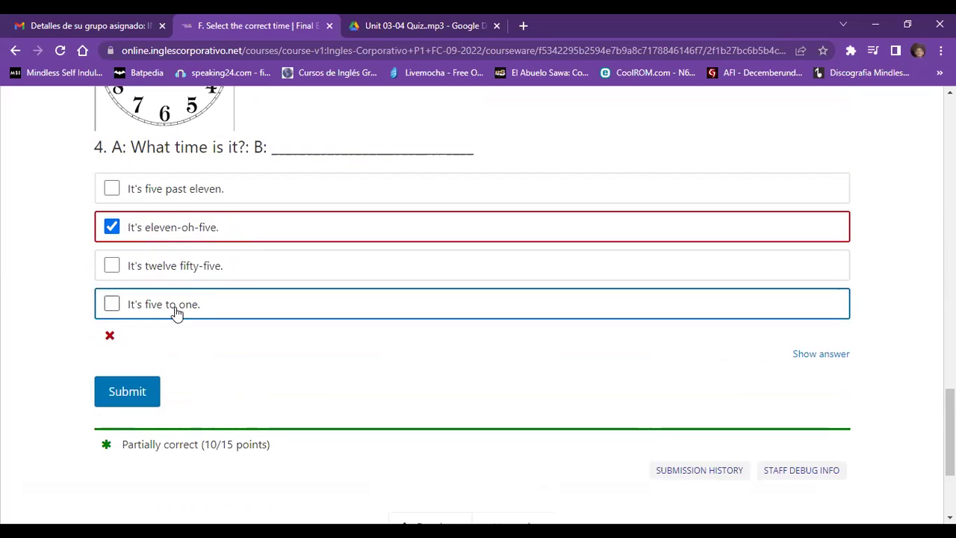
{"action": "left_click", "coordinate": [214, 197]}
{"action": "left_click", "coordinate": [139, 400]}
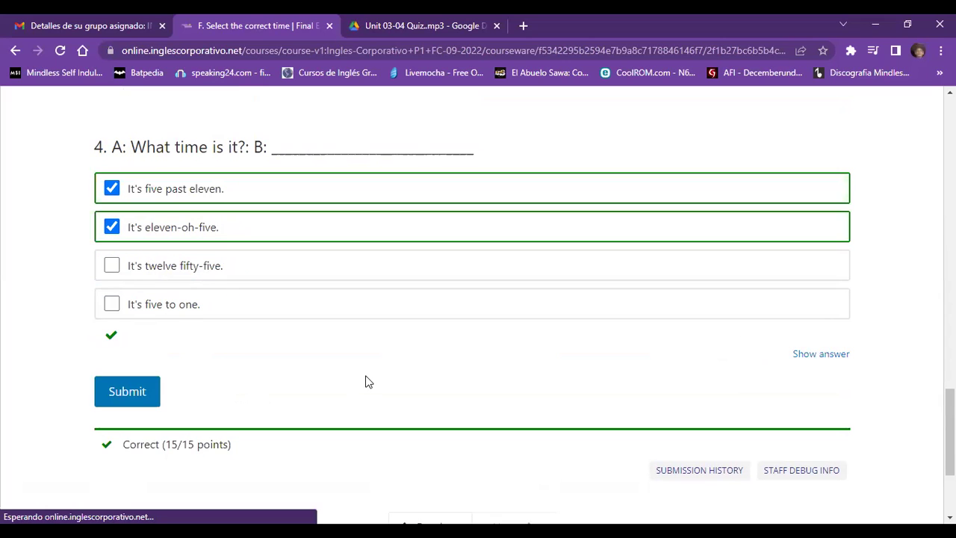
- Return to exercise E and check the completion marks of all the final exam exercises
{"action": "scroll", "coordinate": [368, 382], "scroll_direction": "up", "scroll_amount": 1}
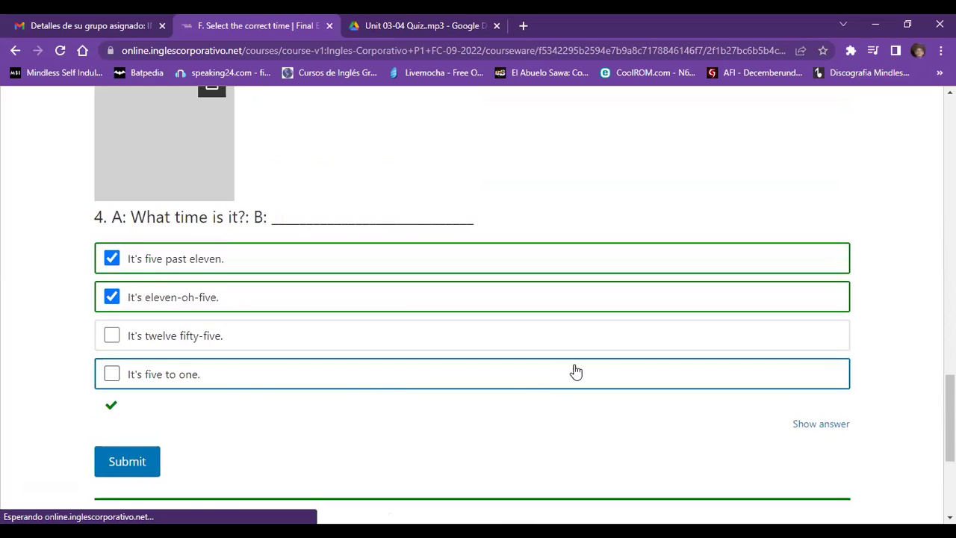
{"action": "scroll", "coordinate": [576, 371], "scroll_direction": "up", "scroll_amount": 15}
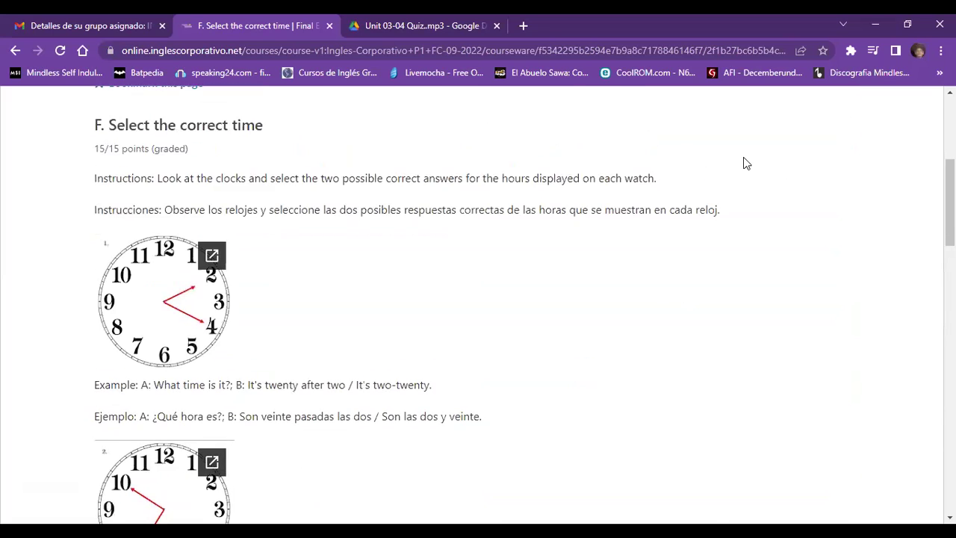
{"action": "scroll", "coordinate": [598, 214], "scroll_direction": "up", "scroll_amount": 4}
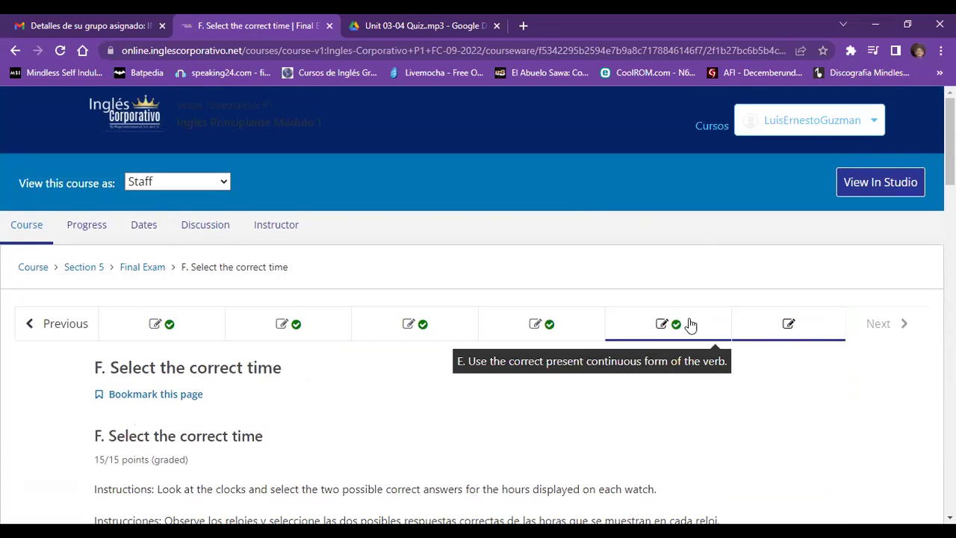
{"action": "left_click", "coordinate": [691, 325]}
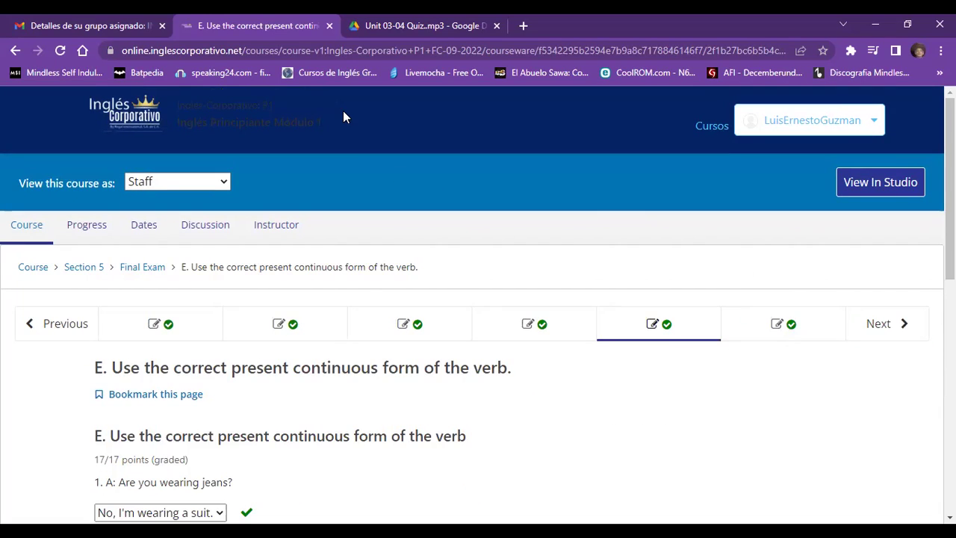